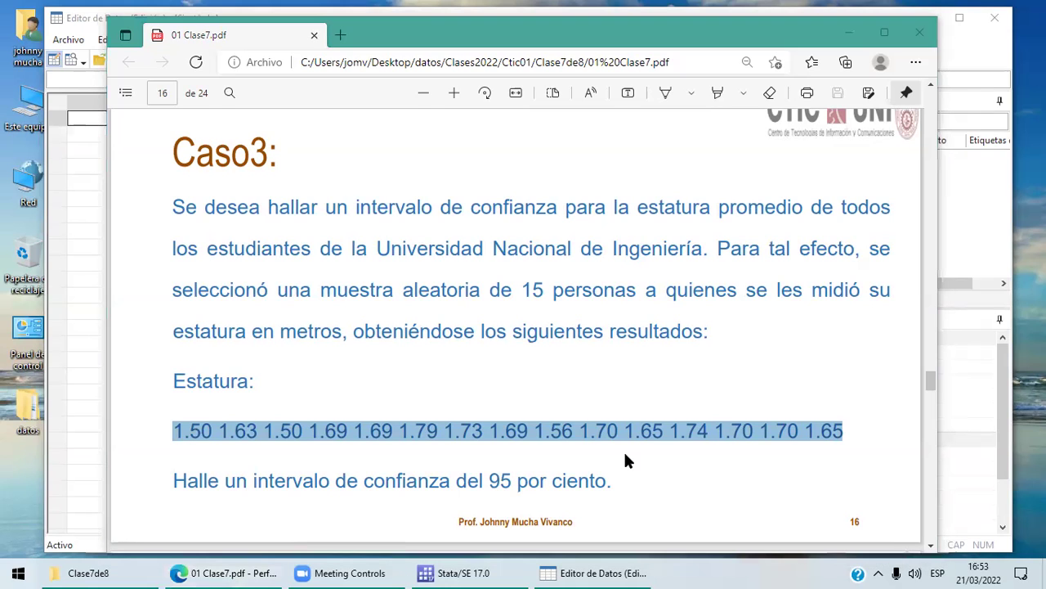
Step: Launch Excel from the Windows Run prompt
{"action": "key", "text": "super"}
{"action": "key", "text": "super"}
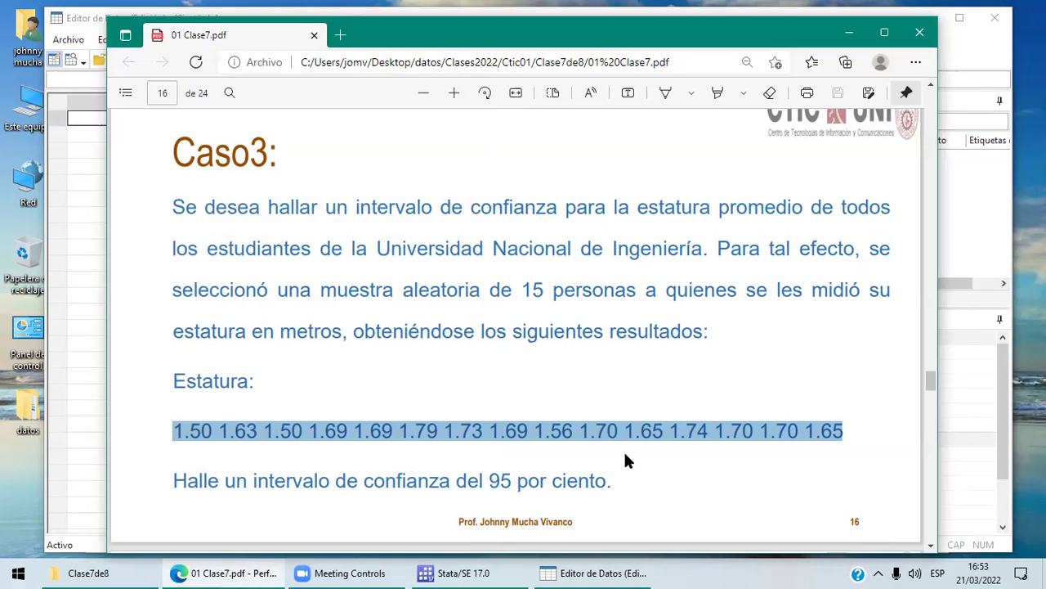
{"action": "key", "text": "super+r"}
{"action": "key", "text": "Return"}
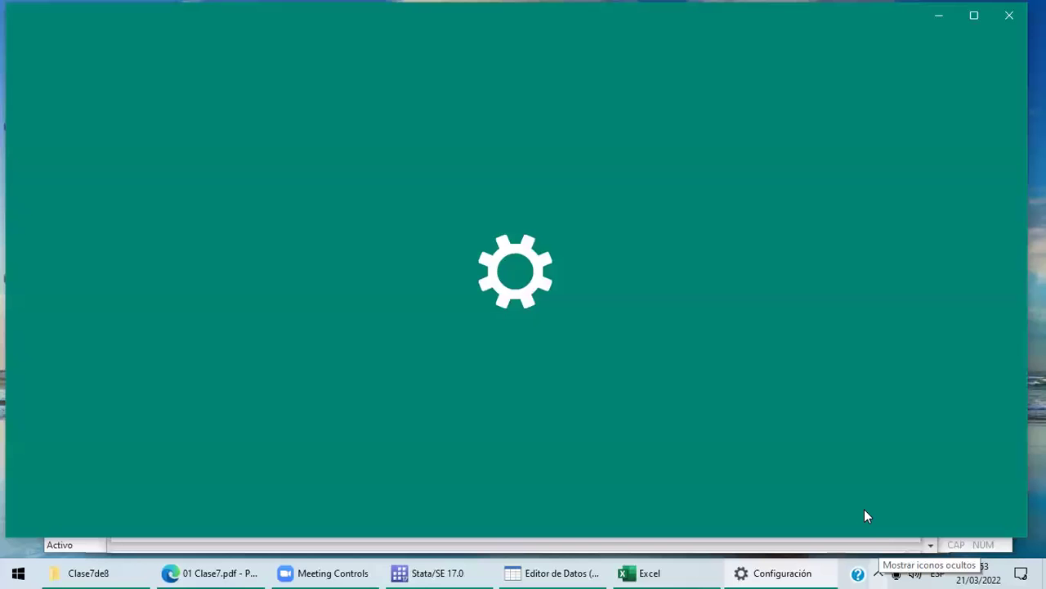
Step: Check the battery status among the hidden system icons
{"action": "left_click", "coordinate": [878, 573]}
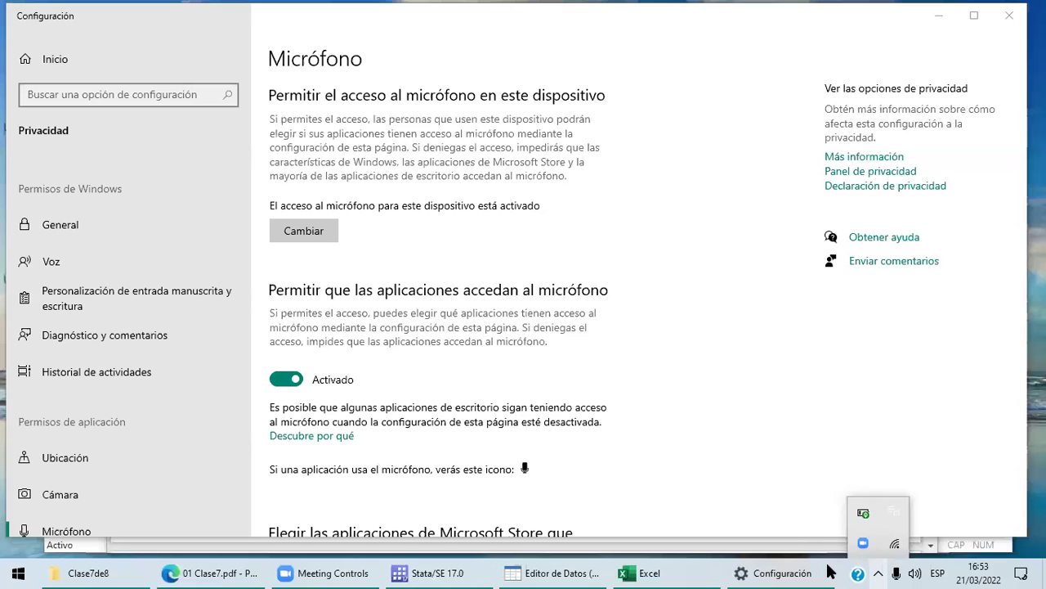
{"action": "mouse_move", "coordinate": [830, 572]}
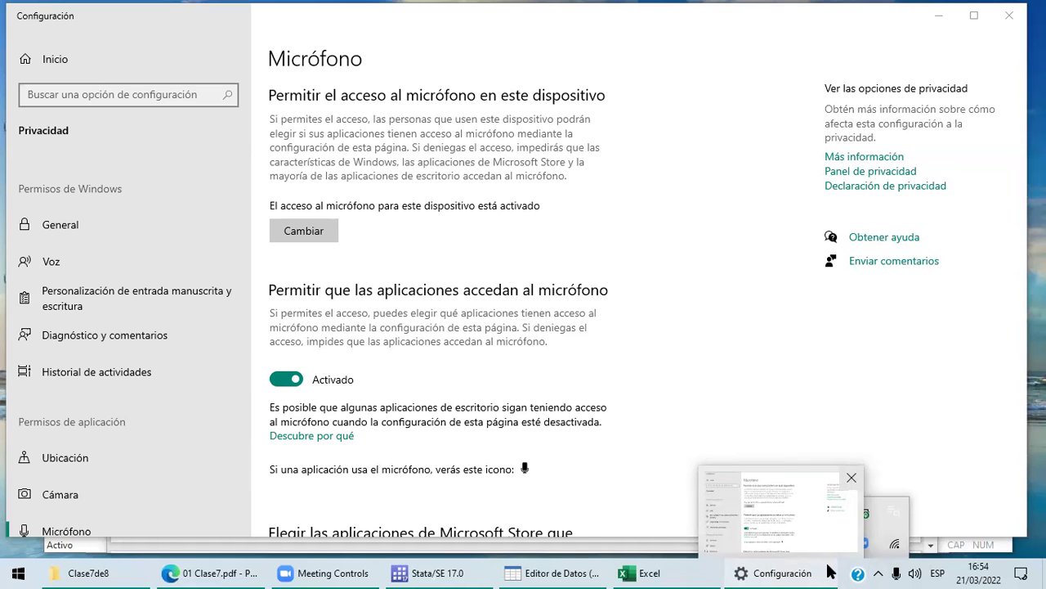
{"action": "left_click", "coordinate": [905, 441]}
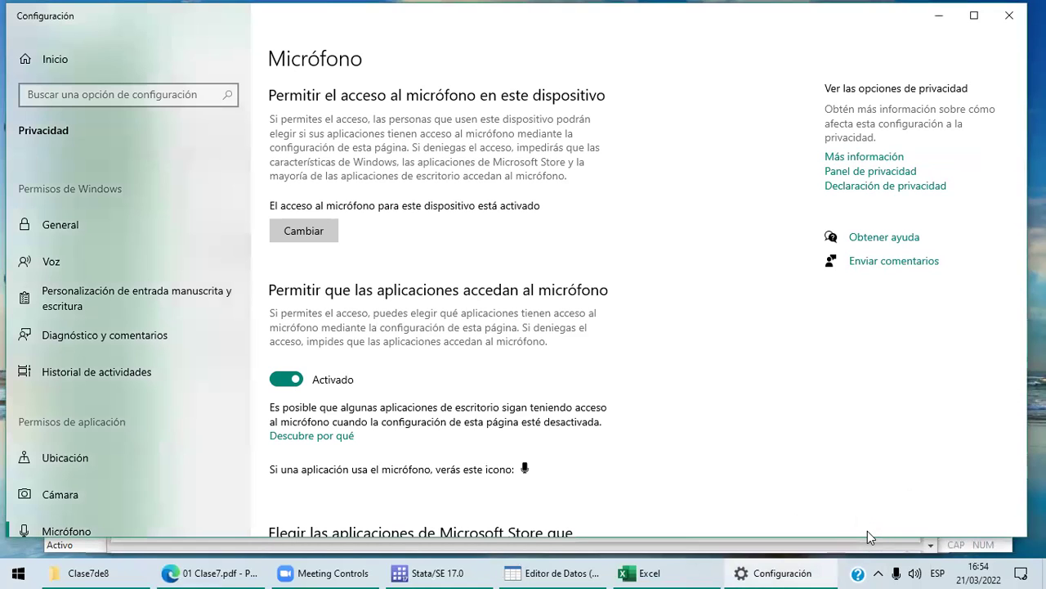
{"action": "left_click", "coordinate": [878, 574]}
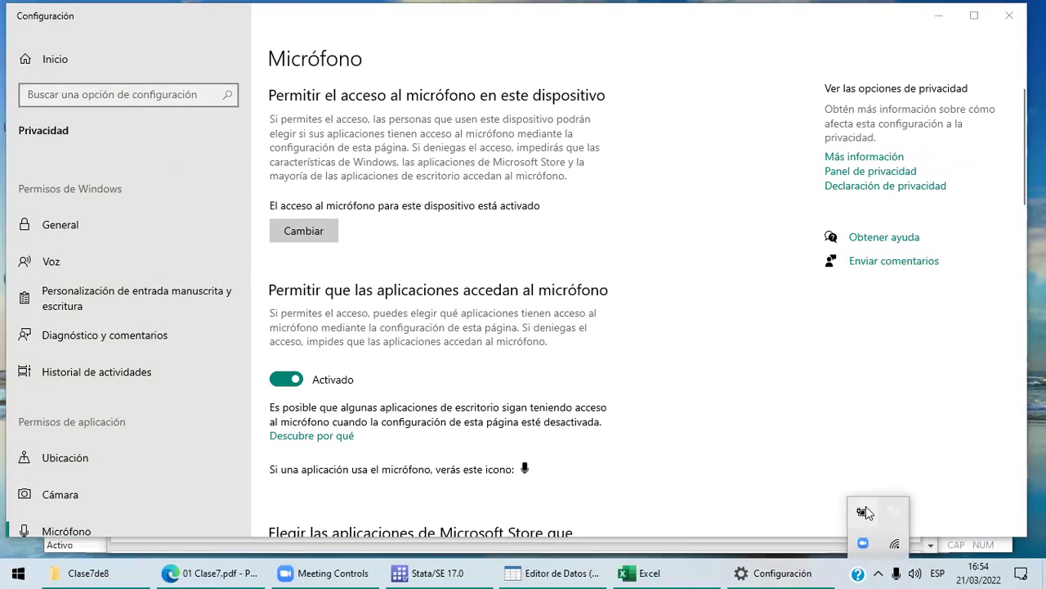
{"action": "left_click", "coordinate": [851, 477]}
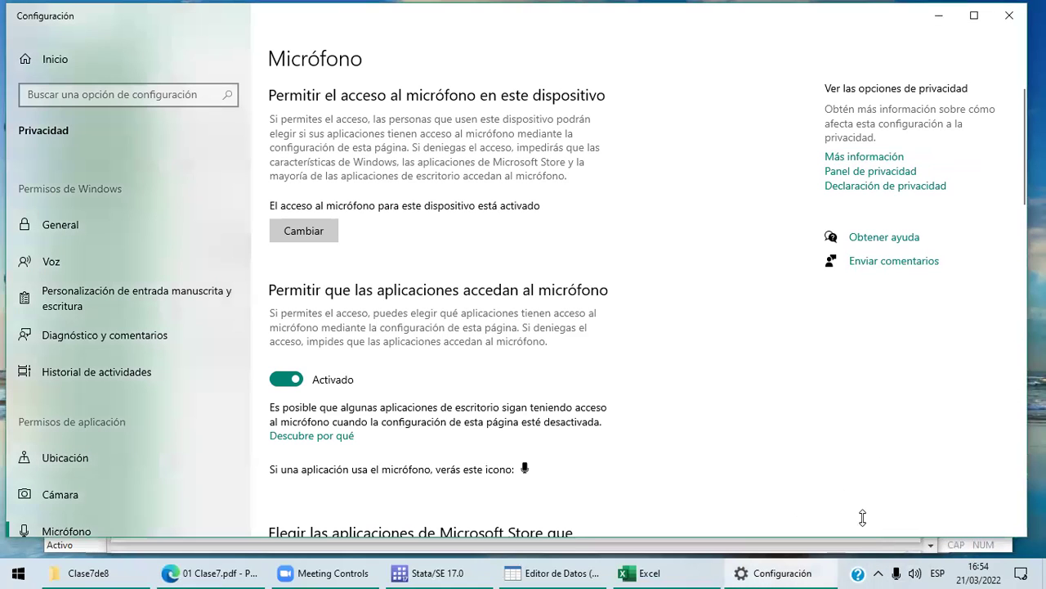
{"action": "left_click", "coordinate": [879, 572]}
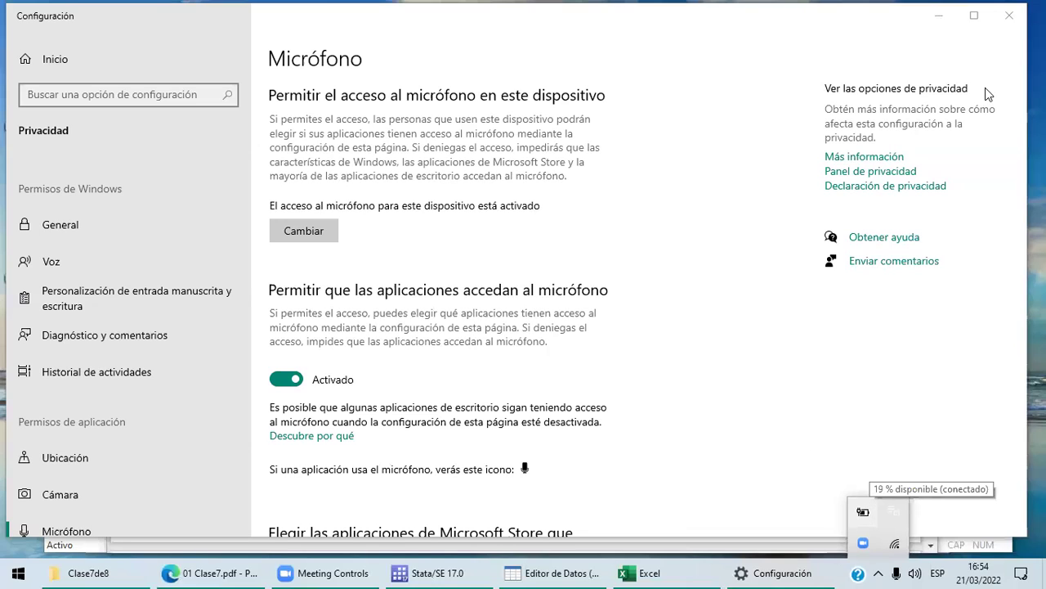
{"action": "left_click", "coordinate": [792, 170]}
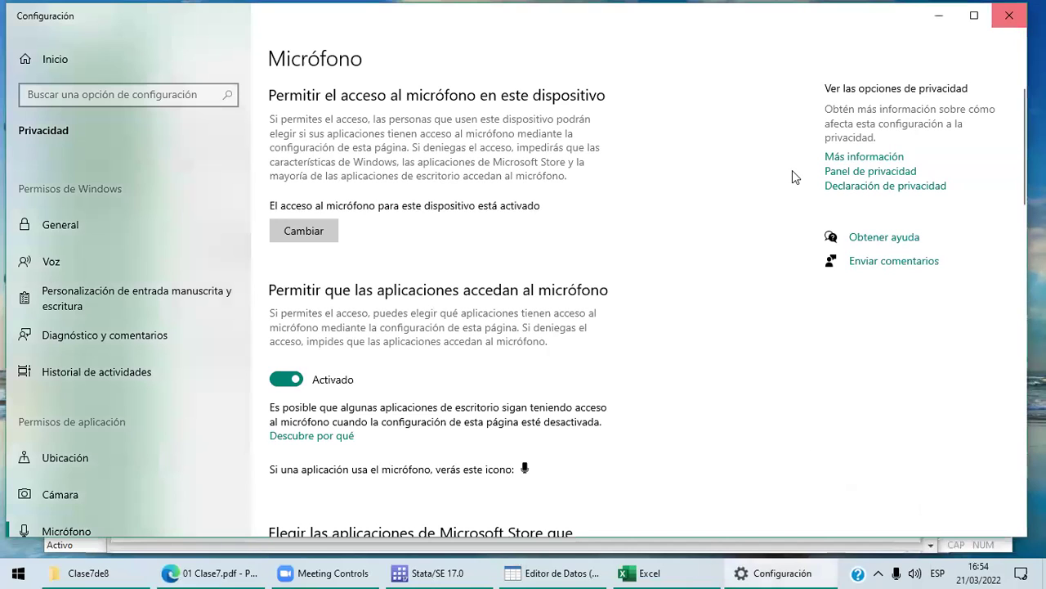
Step: Close the microphone privacy settings window and create a blank workbook in Excel
{"action": "key", "text": "alt+F4"}
{"action": "left_click", "coordinate": [281, 188]}
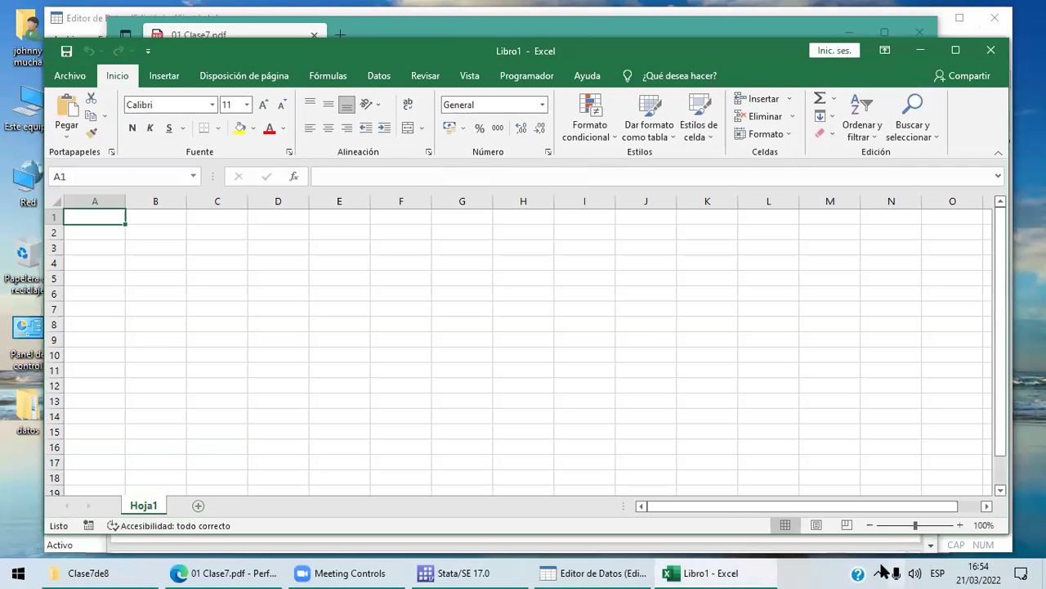
{"action": "left_click", "coordinate": [879, 572]}
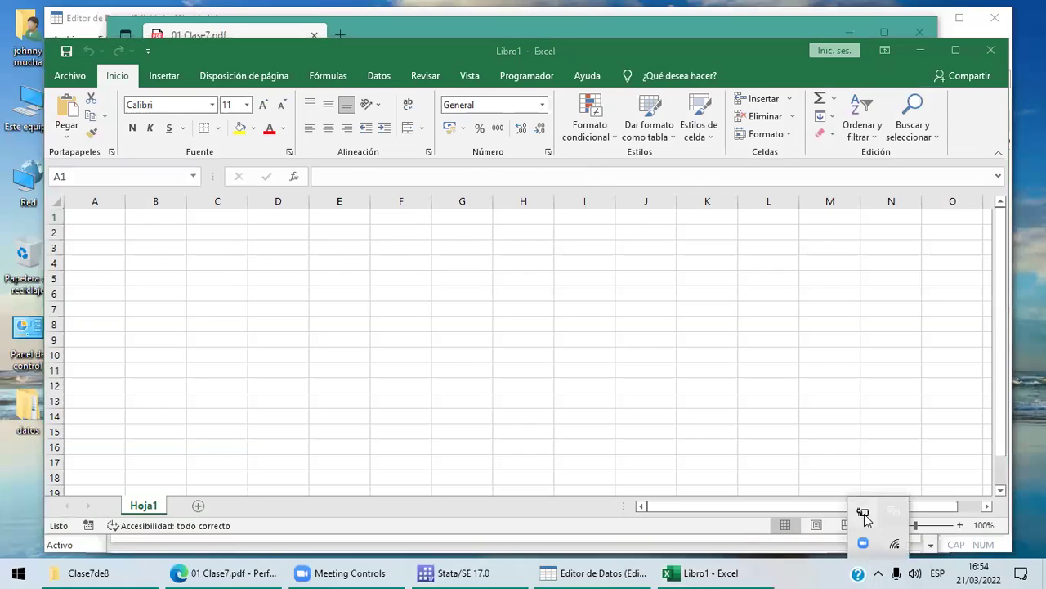
Step: Copy the selected Estatura values from the Caso3 page of the PDF and paste them into Excel cell A1, matching the destination formatting
{"action": "left_click", "coordinate": [221, 571]}
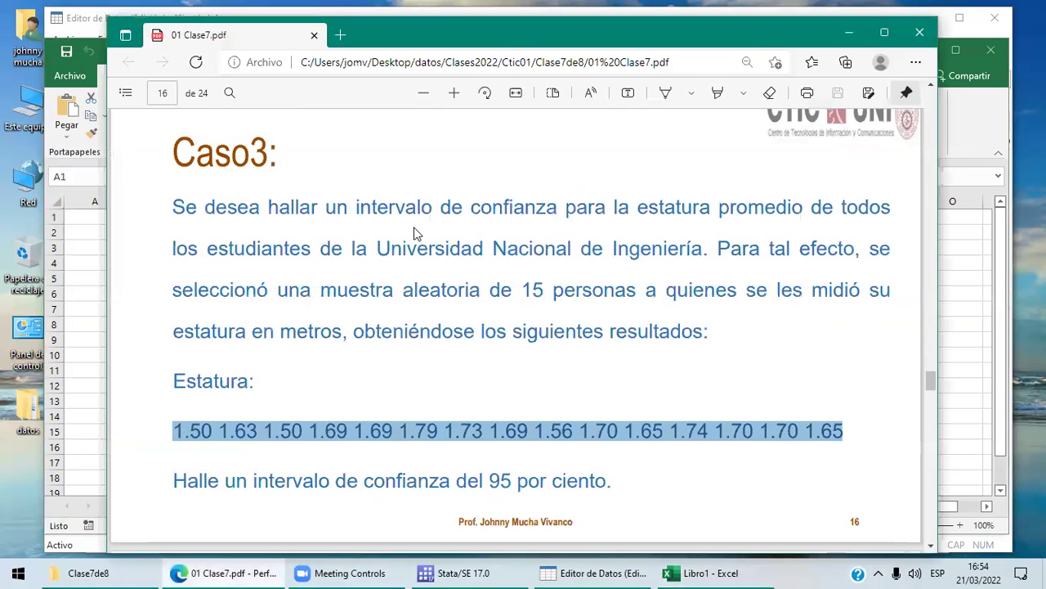
{"action": "right_click", "coordinate": [366, 360]}
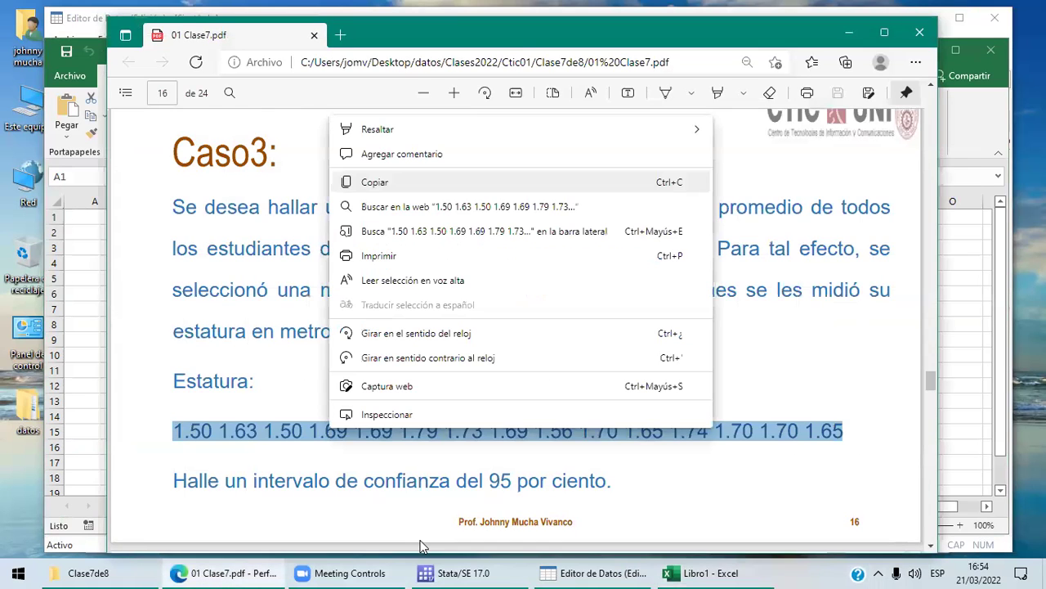
{"action": "left_click", "coordinate": [658, 572]}
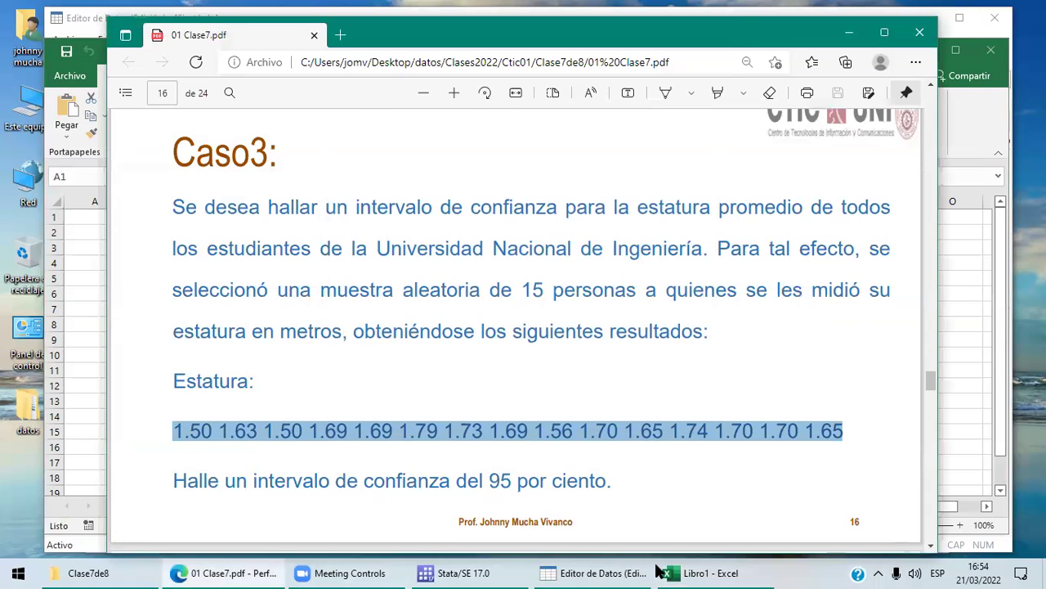
{"action": "left_click", "coordinate": [700, 573]}
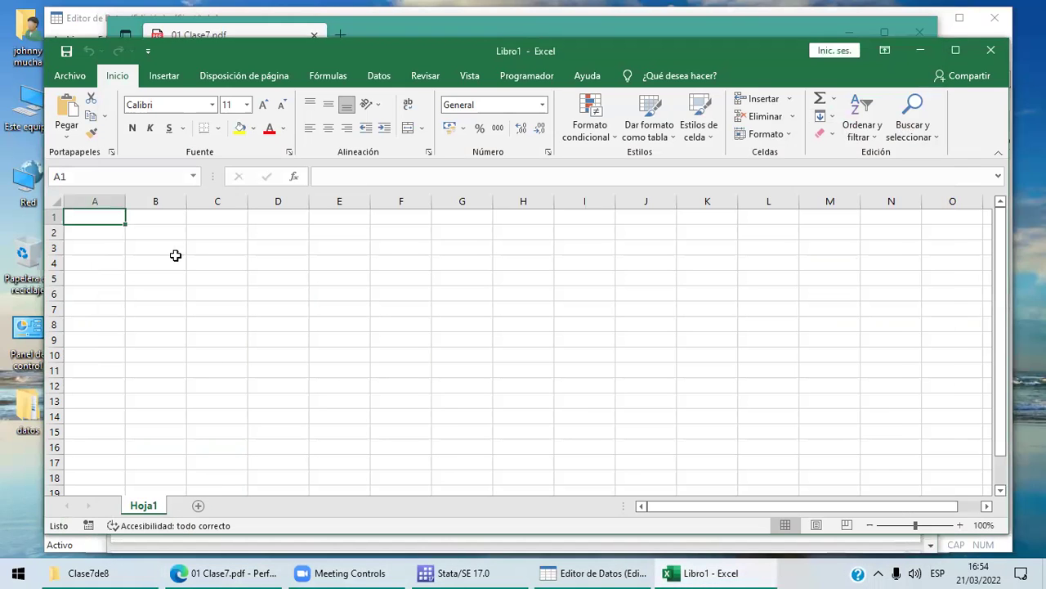
{"action": "right_click", "coordinate": [90, 217]}
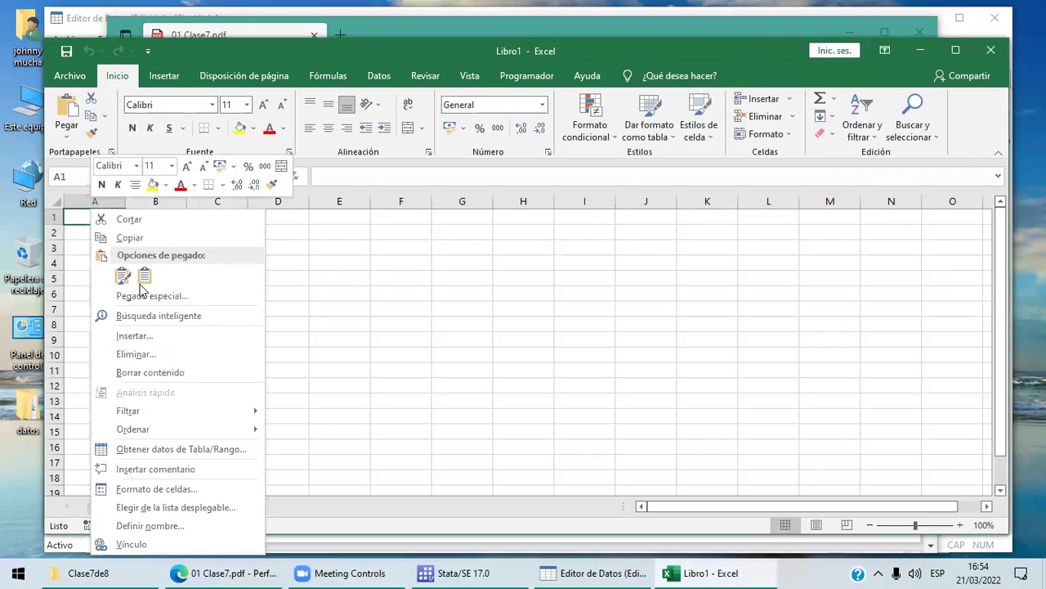
{"action": "left_click", "coordinate": [142, 284]}
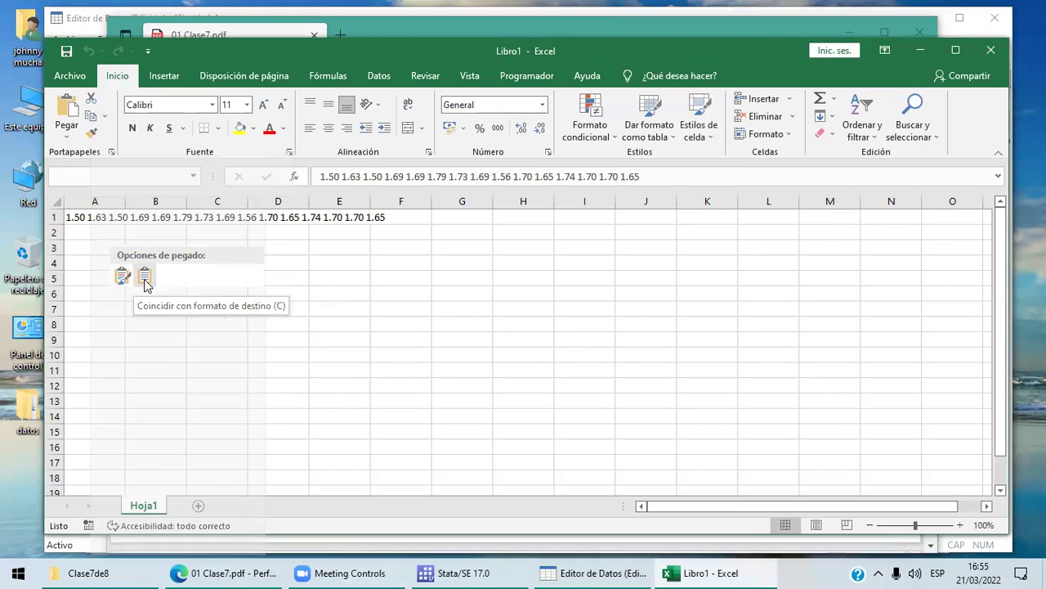
{"action": "left_click", "coordinate": [122, 276]}
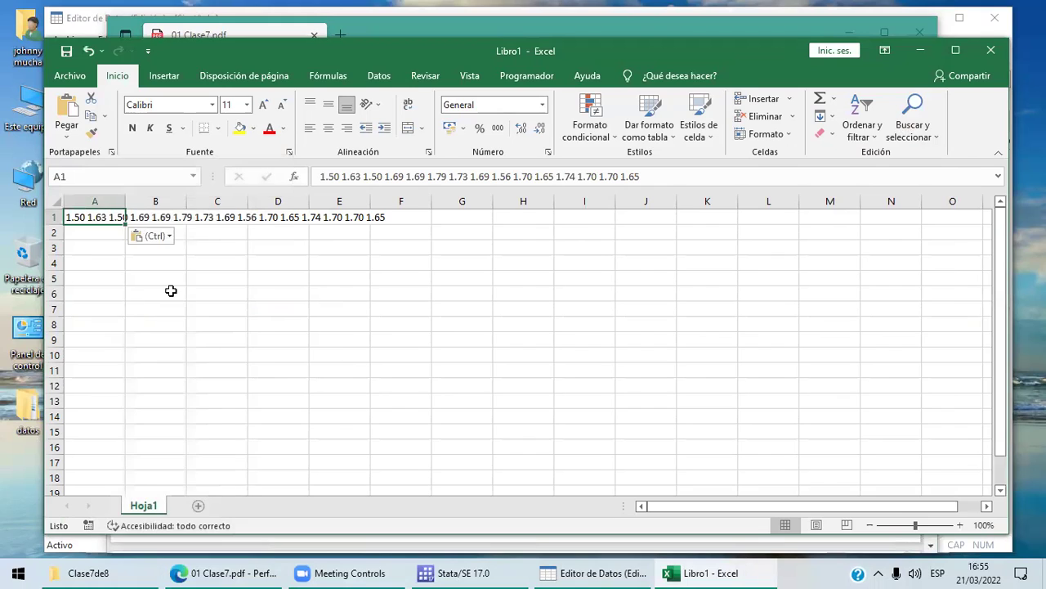
{"action": "left_click", "coordinate": [206, 308]}
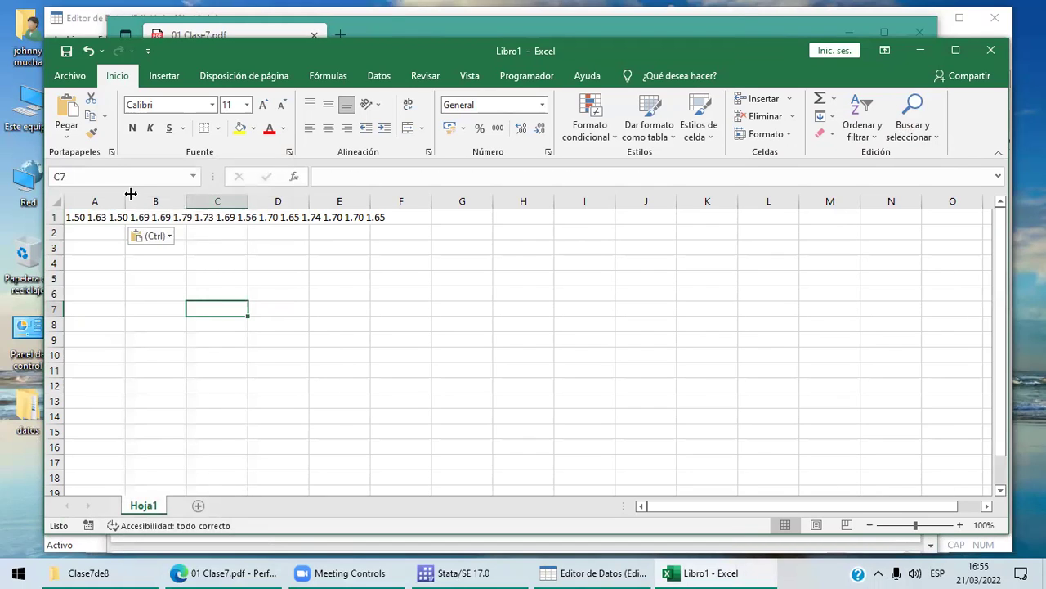
{"action": "left_click", "coordinate": [95, 219]}
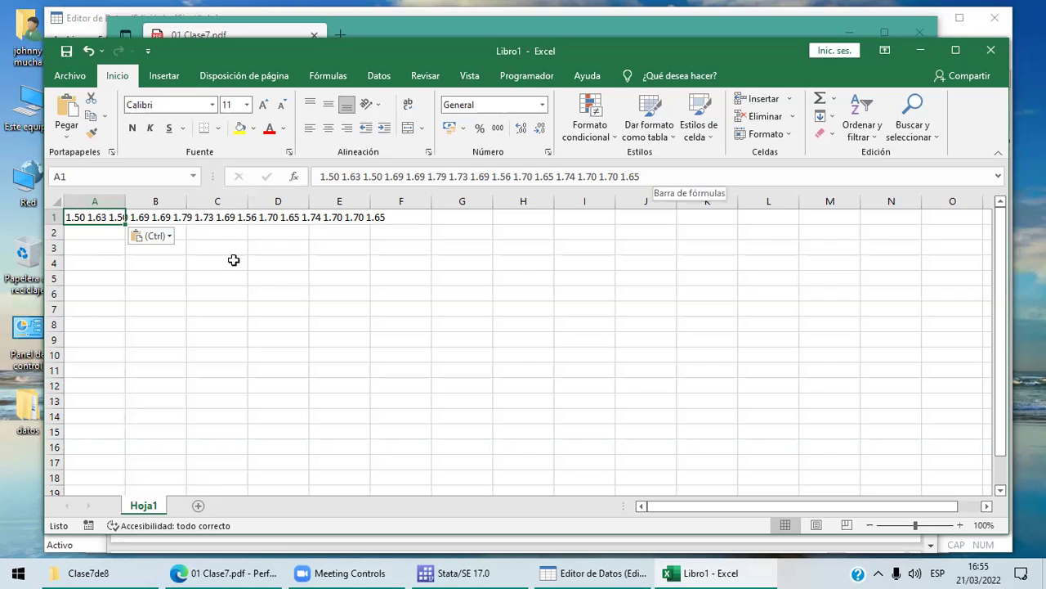
Step: Enter the formula =ESPACIOS(A1) in cell A3 to strip extra spaces from the pasted heights
{"action": "left_click", "coordinate": [95, 247]}
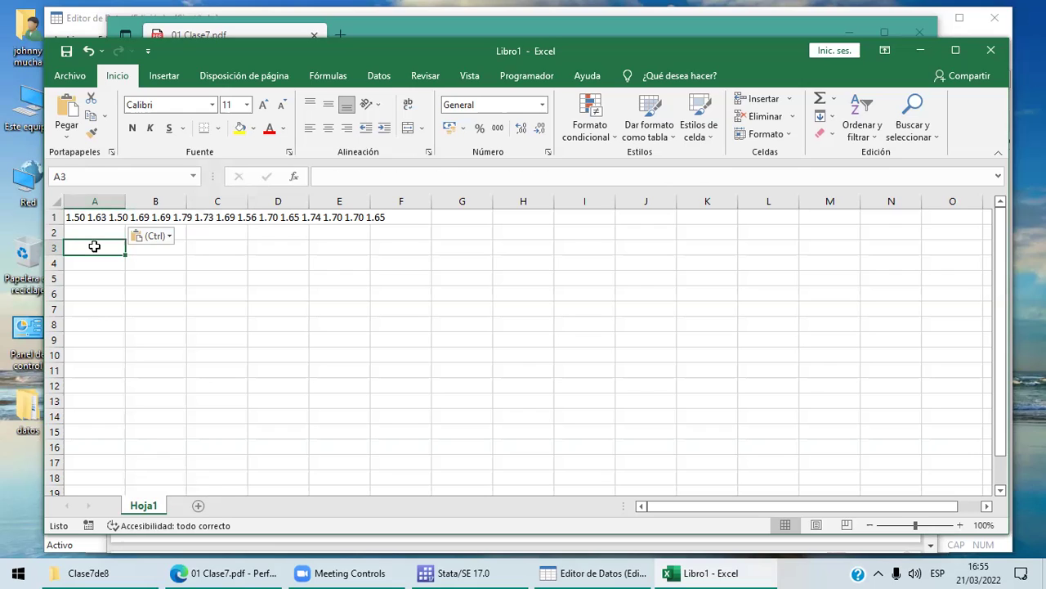
{"action": "type", "text": "="}
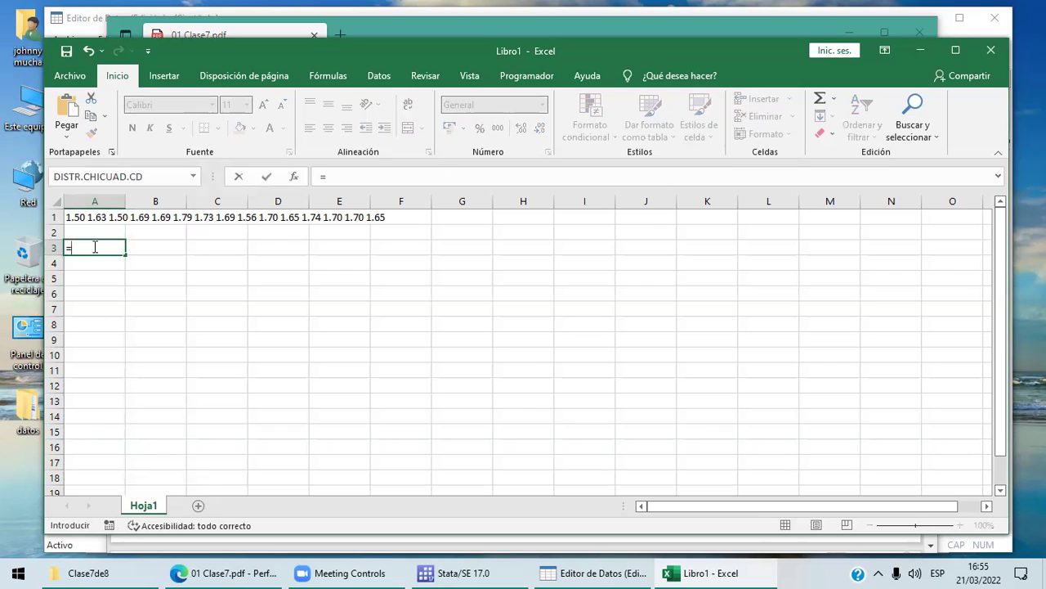
{"action": "type", "text": "espacio"}
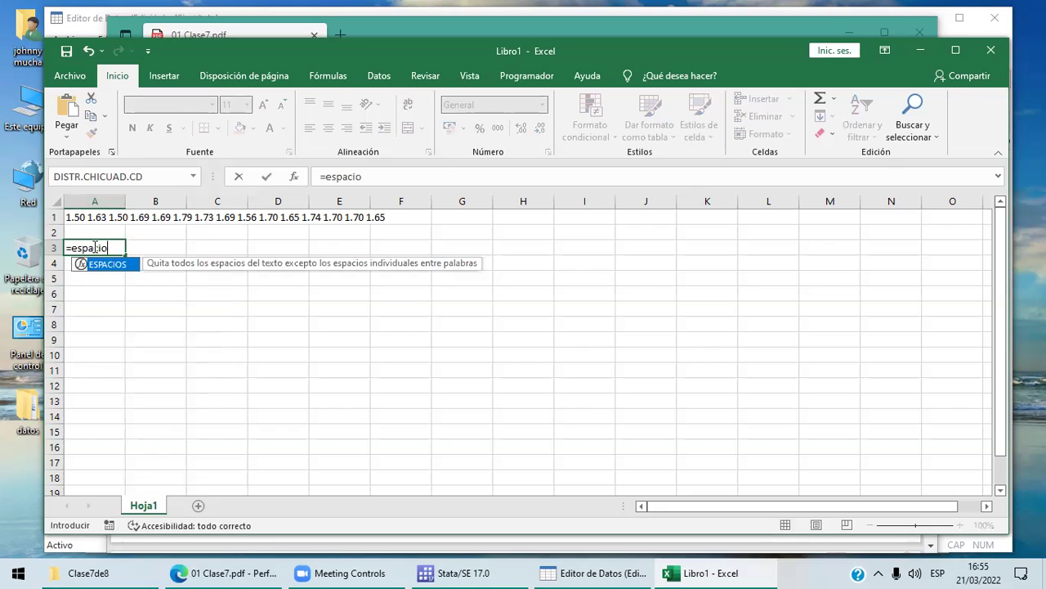
{"action": "key", "text": "Tab"}
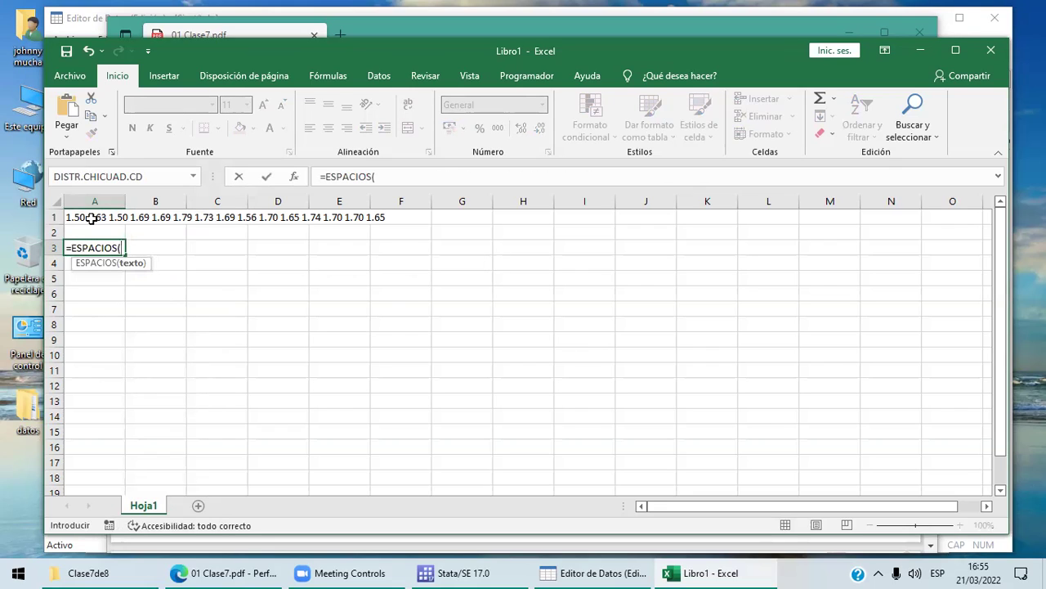
{"action": "left_click", "coordinate": [92, 218]}
{"action": "type", "text": ")"}
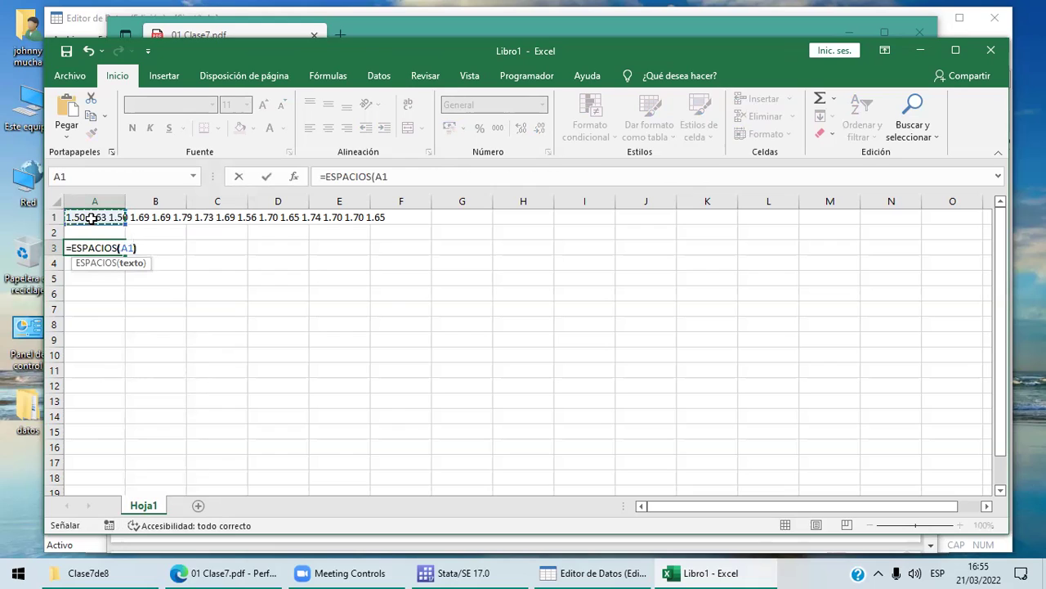
{"action": "key", "text": "Return"}
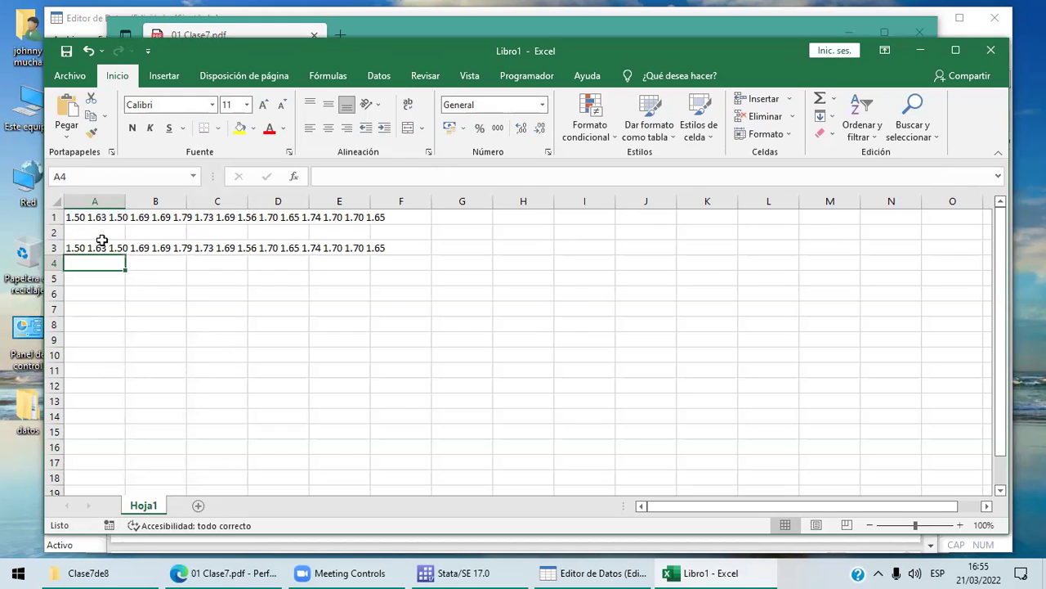
Step: Copy the cleaned text in cell A3 and paste it as values only into cell A5
{"action": "left_click", "coordinate": [98, 245]}
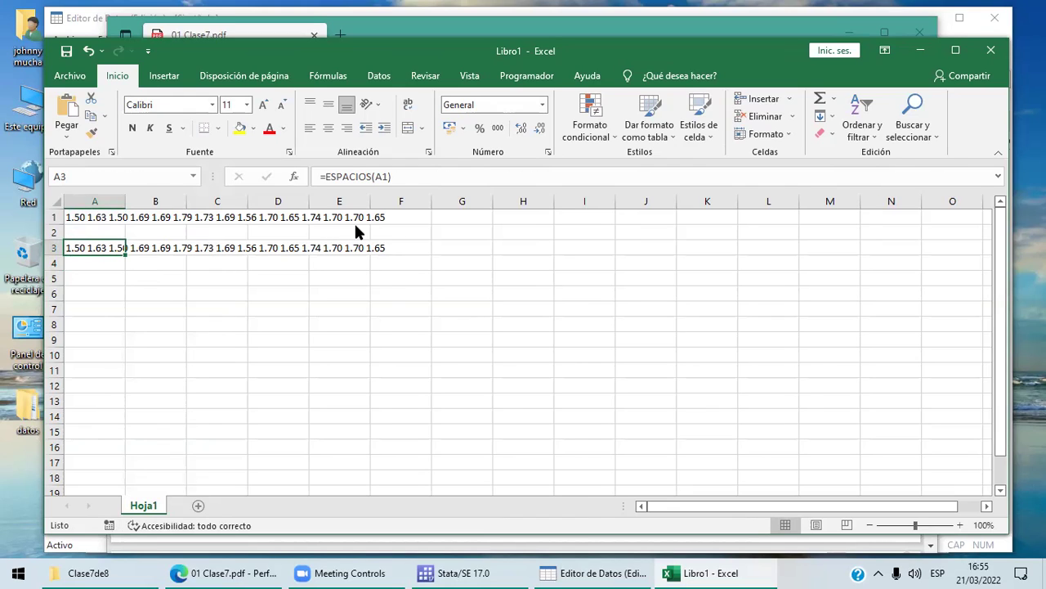
{"action": "left_click", "coordinate": [381, 77]}
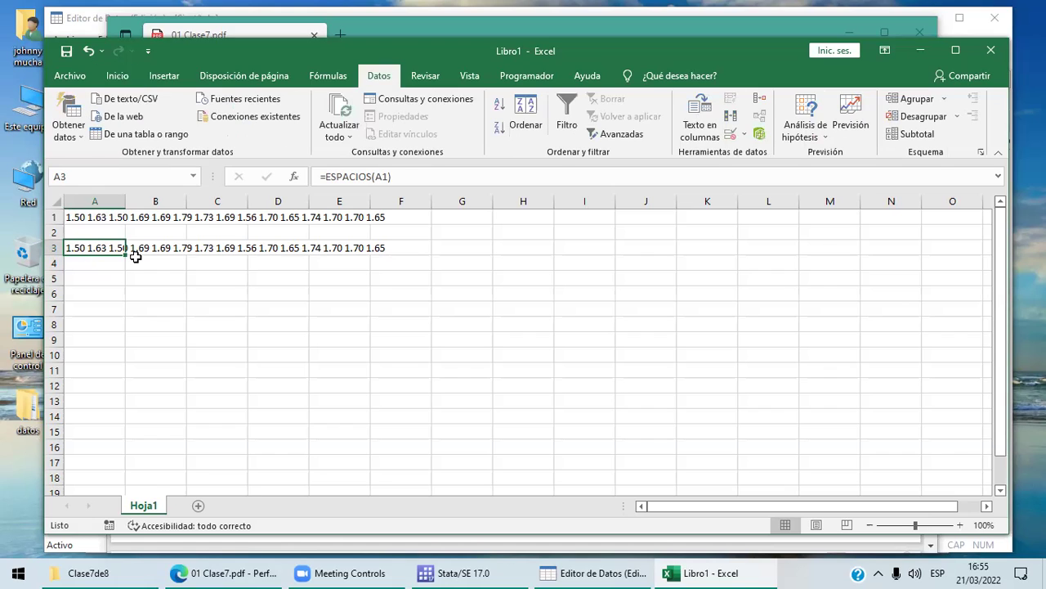
{"action": "left_click", "coordinate": [398, 330]}
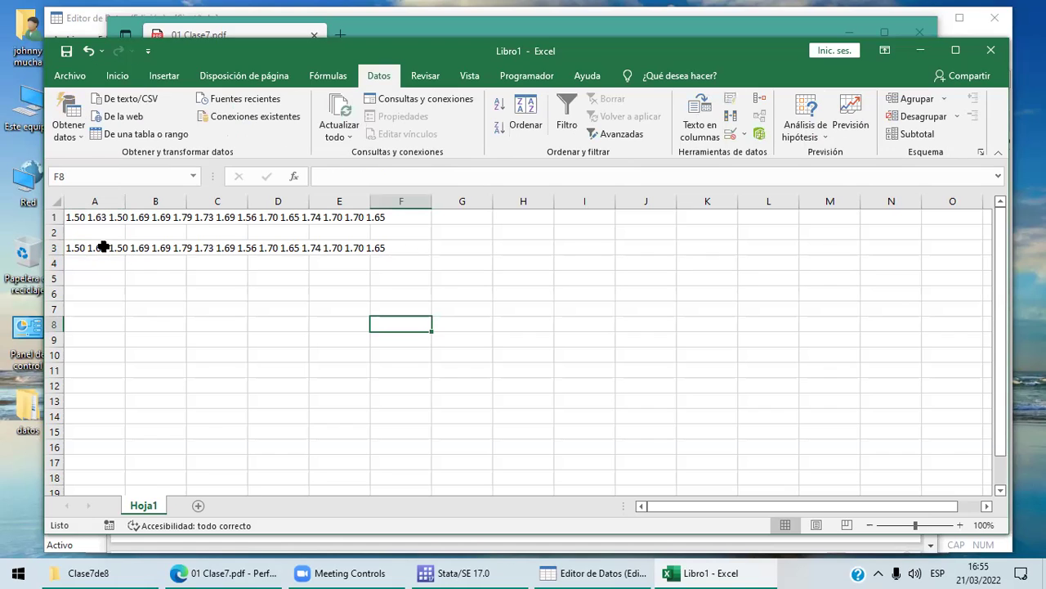
{"action": "left_click", "coordinate": [103, 246]}
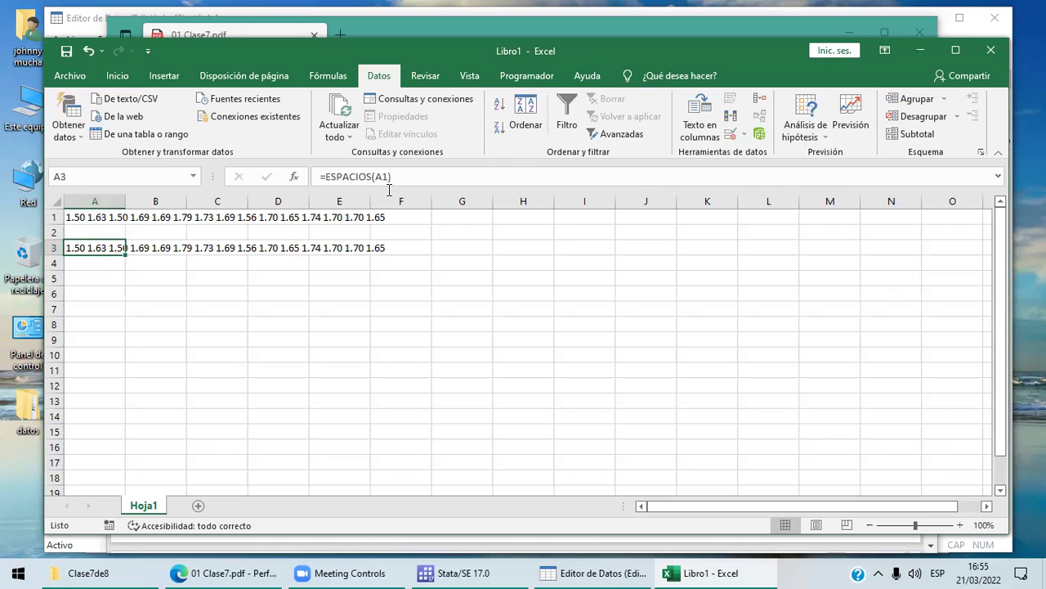
{"action": "left_click", "coordinate": [117, 75]}
{"action": "left_click", "coordinate": [93, 116]}
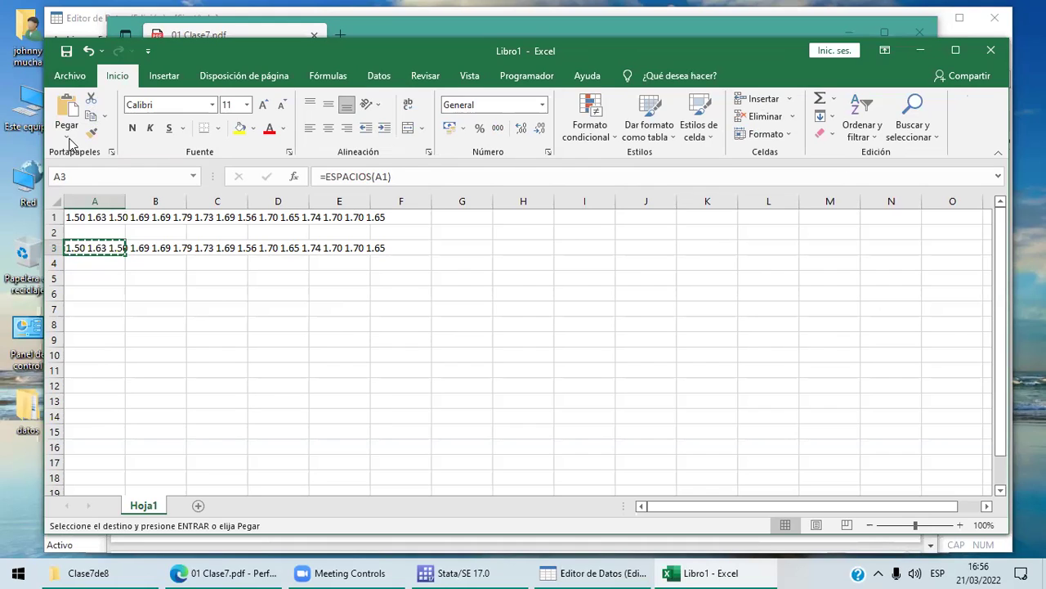
{"action": "key", "text": "Down"}
{"action": "key", "text": "Down"}
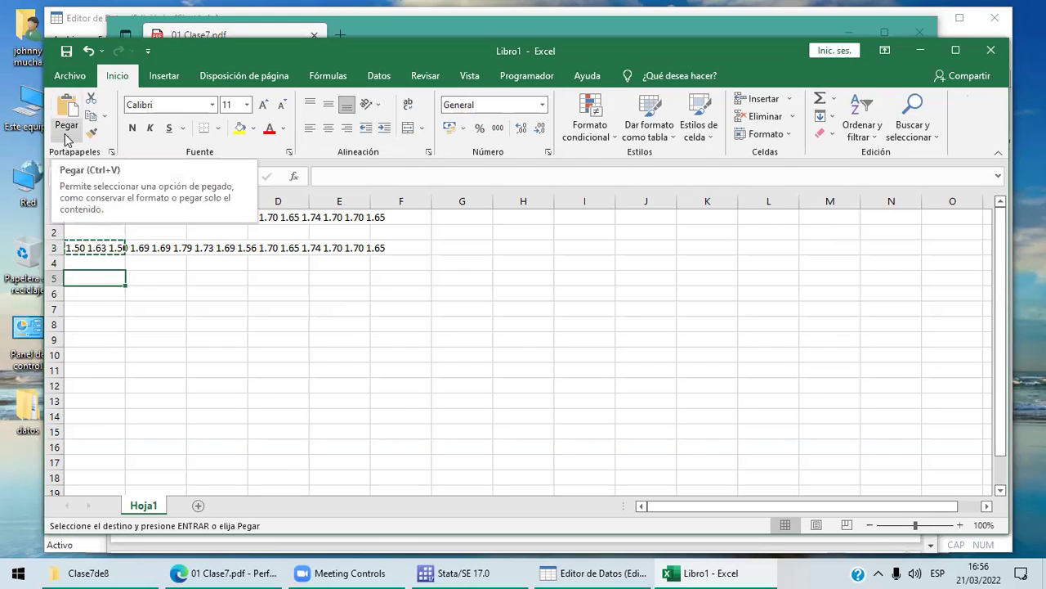
{"action": "left_click", "coordinate": [66, 135]}
{"action": "left_click", "coordinate": [65, 236]}
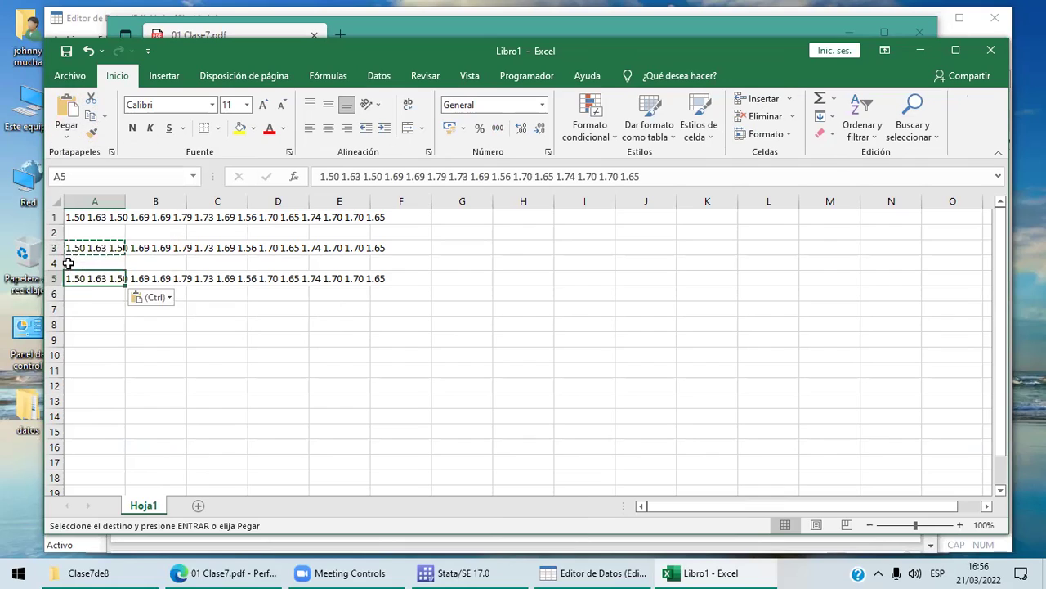
{"action": "key", "text": "Escape"}
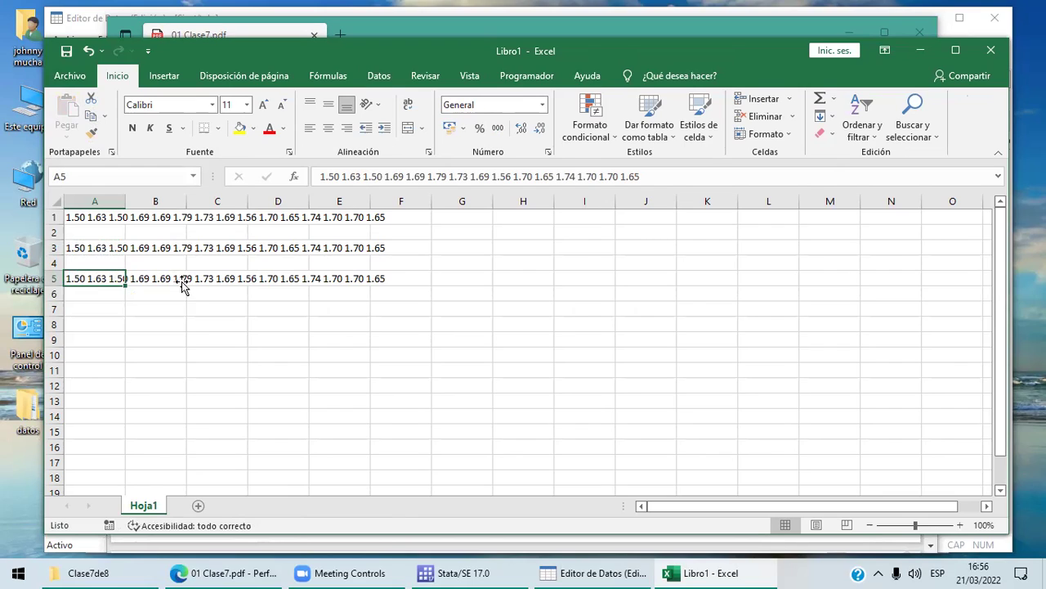
Step: Delete rows 1 to 3, keeping only the values-only copy of the heights text
{"action": "left_click", "coordinate": [52, 217]}
{"action": "key", "text": "shift+Down"}
{"action": "key", "text": "shift+Down"}
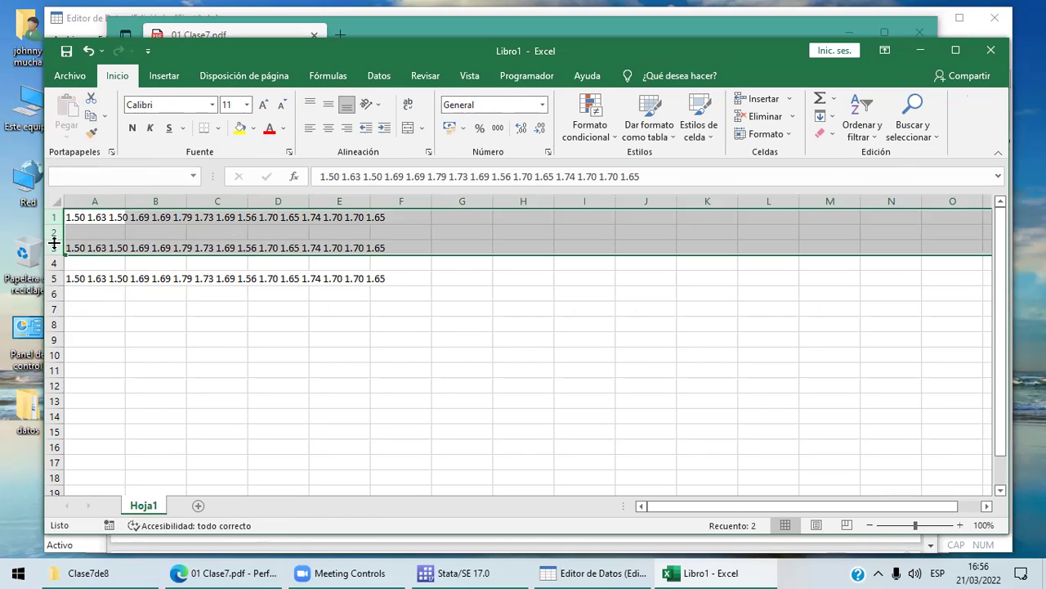
{"action": "right_click", "coordinate": [54, 244]}
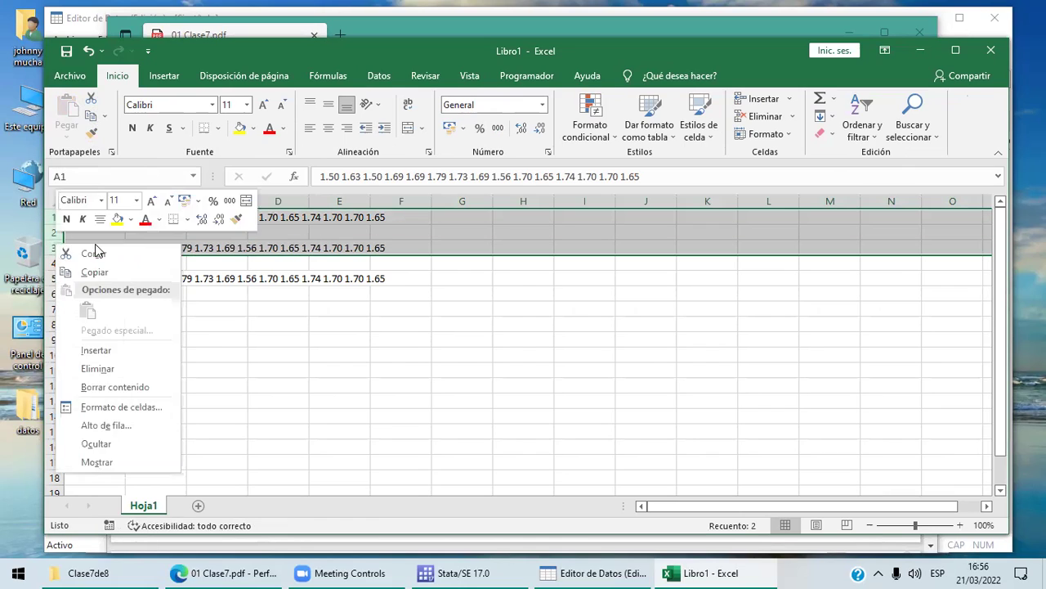
{"action": "left_click", "coordinate": [110, 370]}
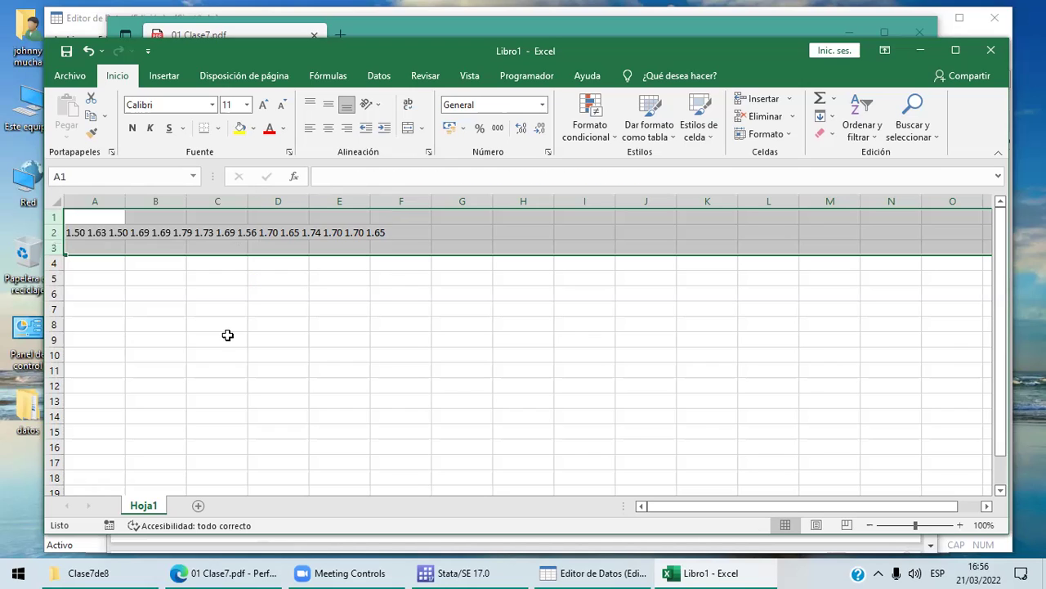
{"action": "left_click", "coordinate": [228, 335]}
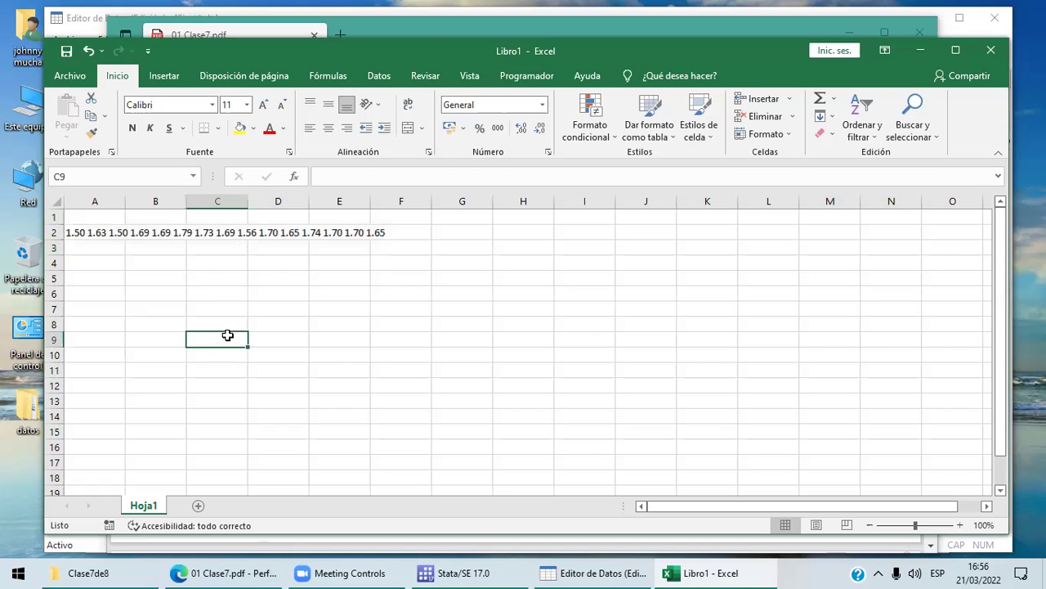
Step: Split the heights text in A2 into separate columns with Text to Columns, using fixed width, General format and destination $A$2
{"action": "left_click", "coordinate": [104, 237]}
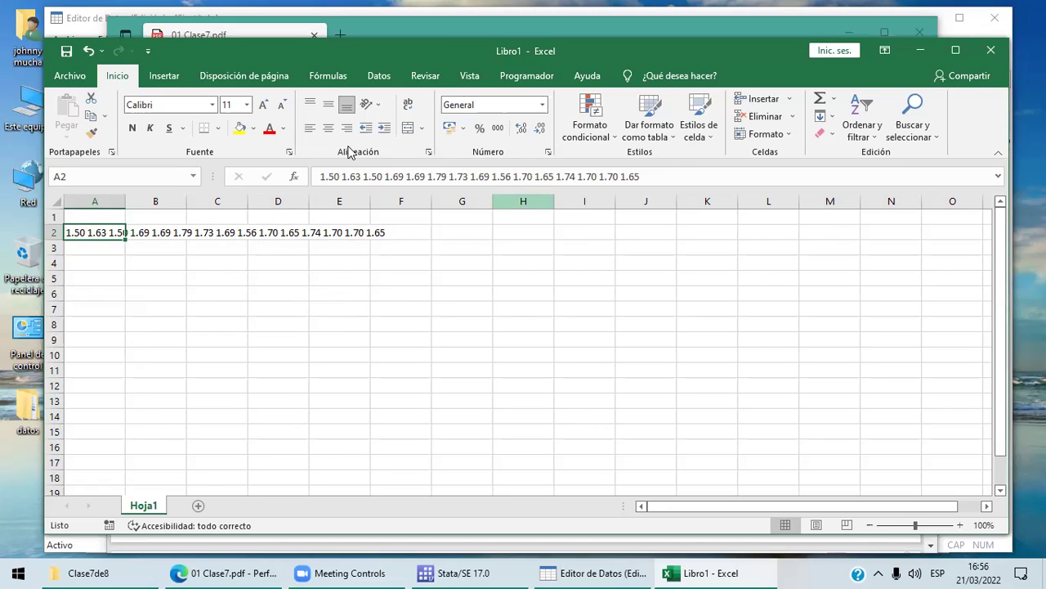
{"action": "left_click", "coordinate": [380, 78]}
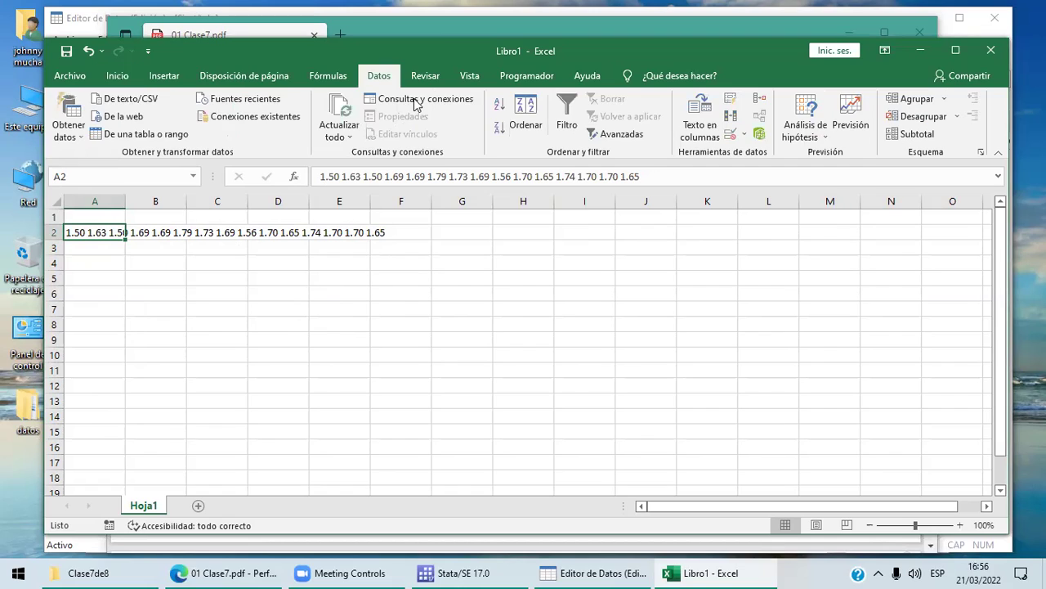
{"action": "left_click", "coordinate": [700, 118]}
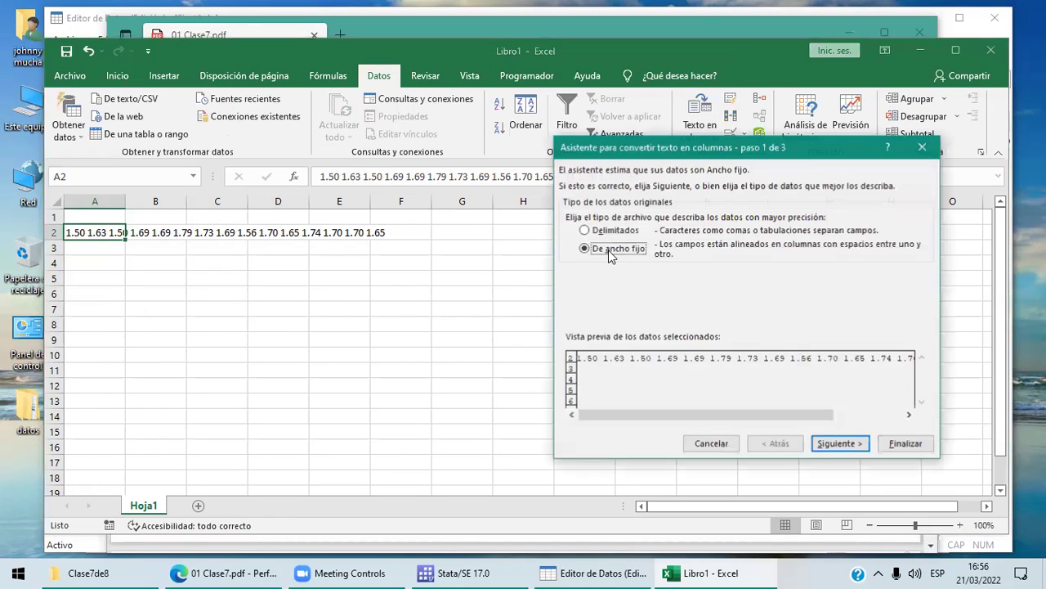
{"action": "left_click", "coordinate": [839, 453]}
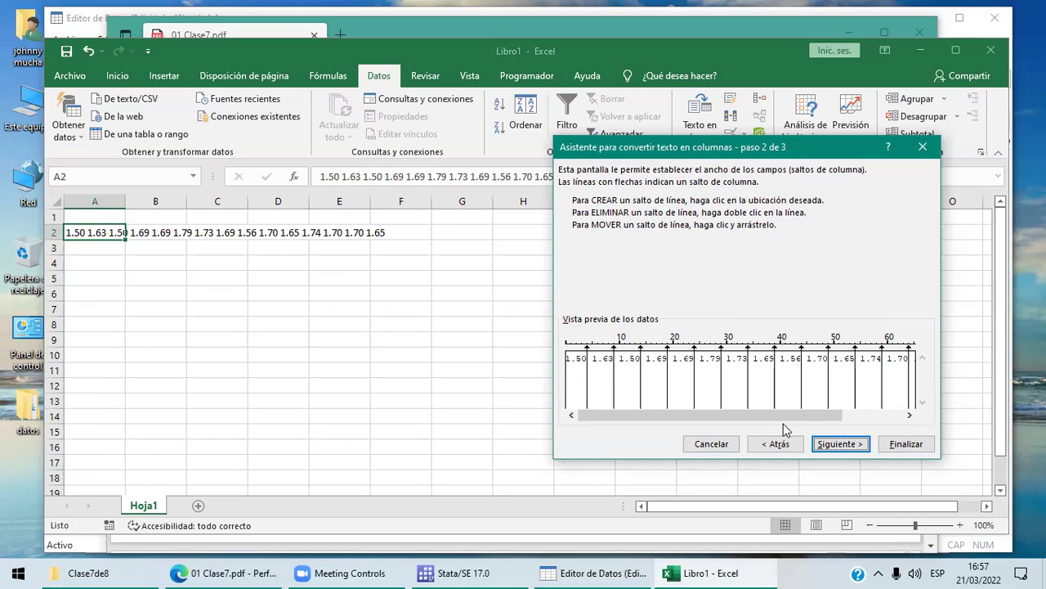
{"action": "left_click", "coordinate": [855, 452]}
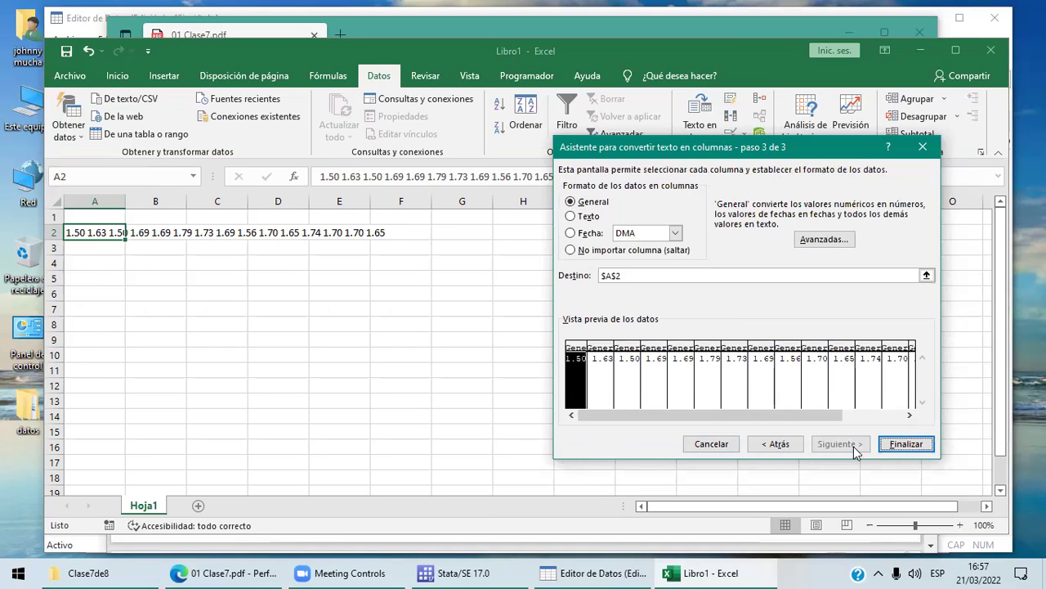
{"action": "left_click", "coordinate": [902, 446]}
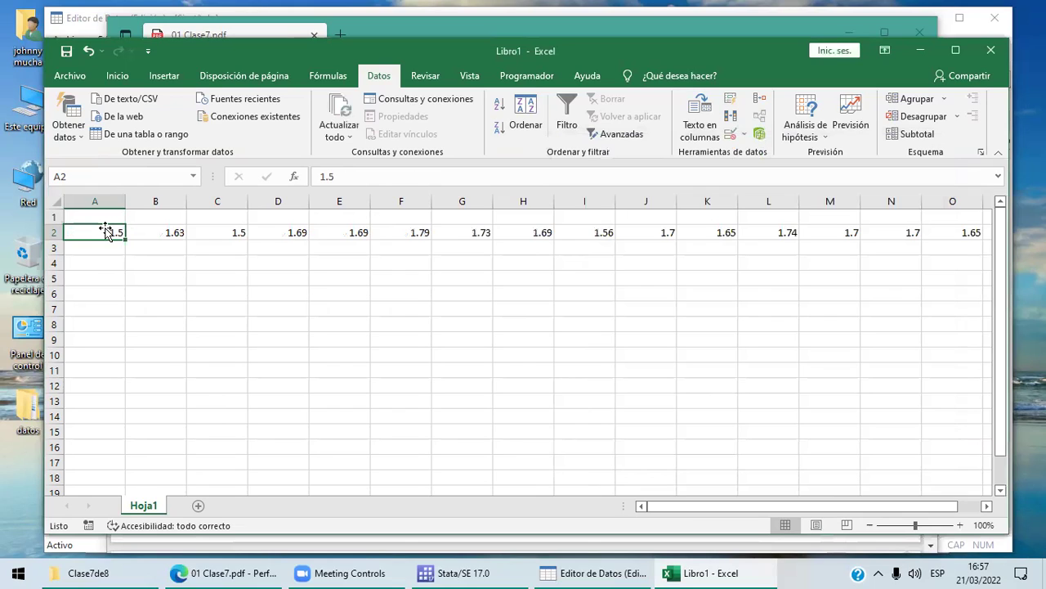
Step: Go through the cells of row 2 from A2 to P2 to check and count the separated height values
{"action": "key", "text": "Right"}
{"action": "key", "text": "Right"}
{"action": "key", "text": "Right"}
{"action": "key", "text": "Right"}
{"action": "key", "text": "Right"}
{"action": "key", "text": "Right"}
{"action": "key", "text": "Right"}
{"action": "key", "text": "Right"}
{"action": "key", "text": "Right"}
{"action": "key", "text": "Right"}
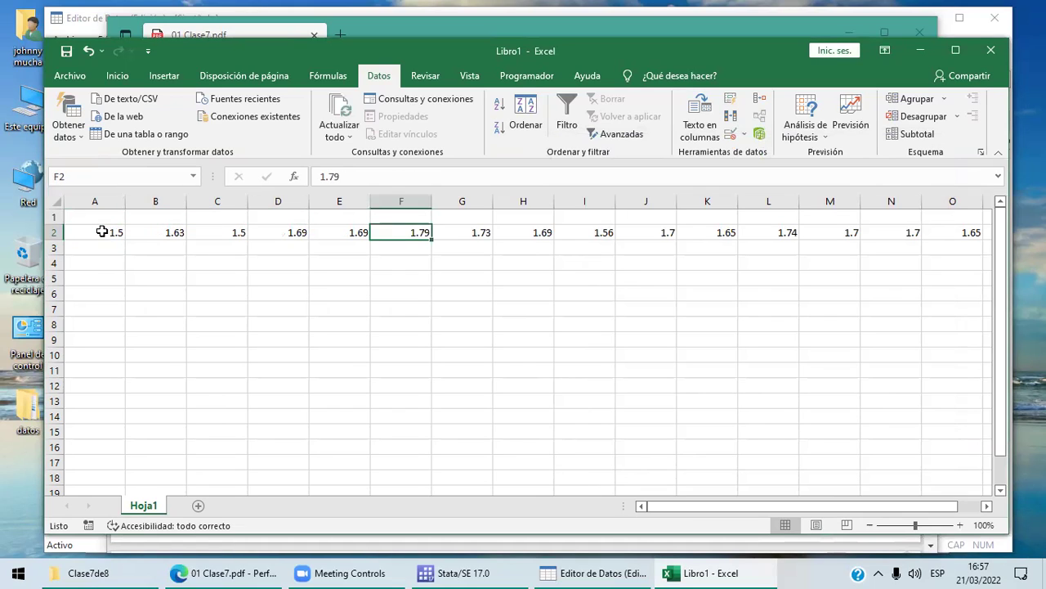
{"action": "key", "text": "Right"}
{"action": "key", "text": "Right"}
{"action": "key", "text": "Right"}
{"action": "key", "text": "Right"}
{"action": "key", "text": "Right"}
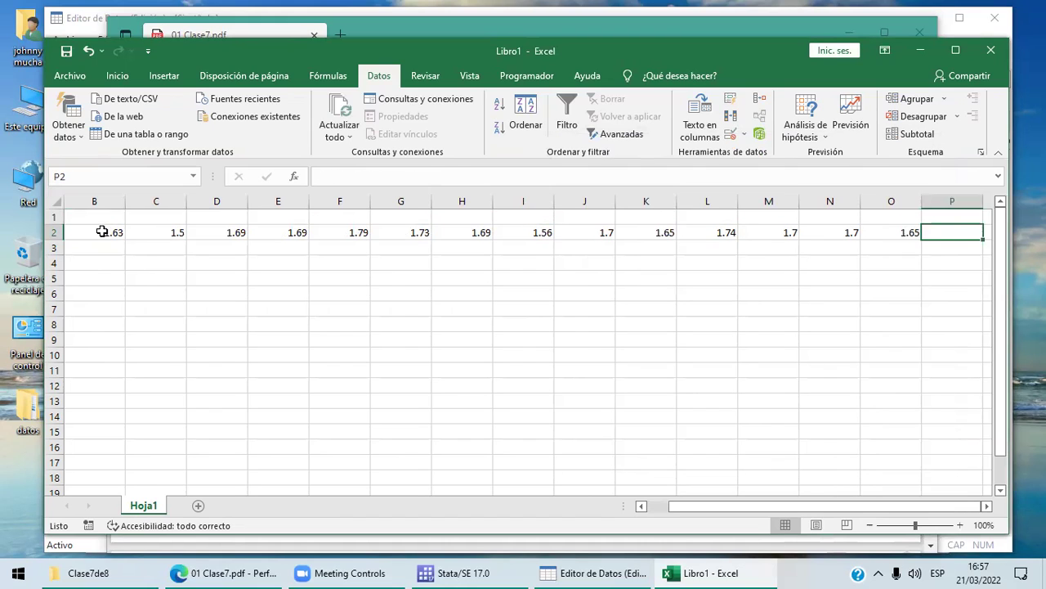
{"action": "key", "text": "Left"}
{"action": "key", "text": "Left"}
{"action": "key", "text": "Left"}
{"action": "key", "text": "Left"}
{"action": "key", "text": "Left"}
{"action": "key", "text": "Left"}
{"action": "key", "text": "Left"}
{"action": "key", "text": "Left"}
{"action": "key", "text": "Left"}
{"action": "key", "text": "Left"}
{"action": "key", "text": "Left"}
{"action": "key", "text": "Left"}
{"action": "key", "text": "Left"}
{"action": "key", "text": "Left"}
{"action": "key", "text": "Left"}
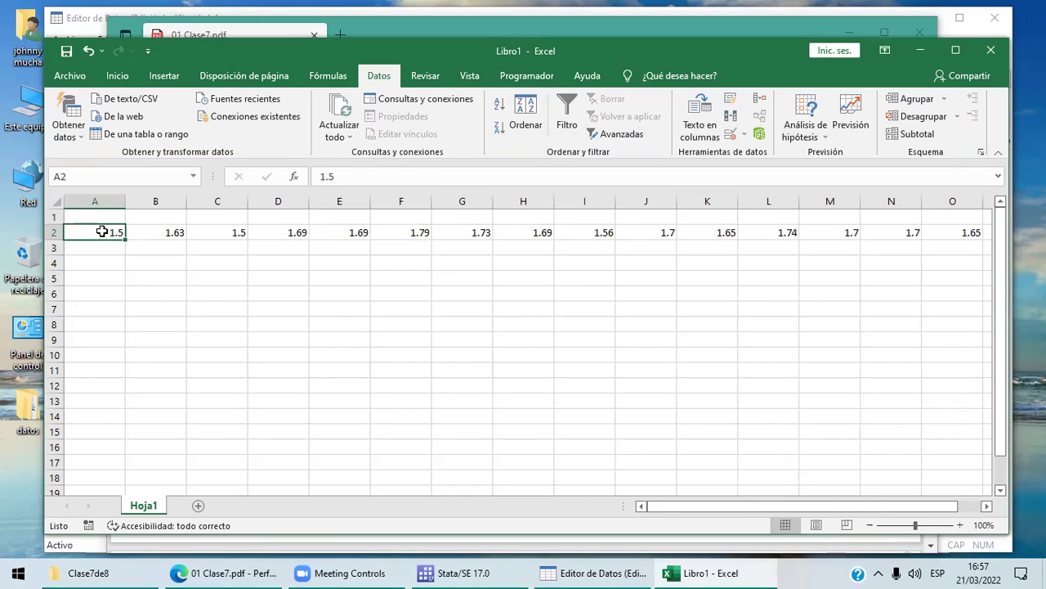
{"action": "key", "text": "Right"}
{"action": "key", "text": "Right"}
{"action": "key", "text": "Right"}
{"action": "key", "text": "Right"}
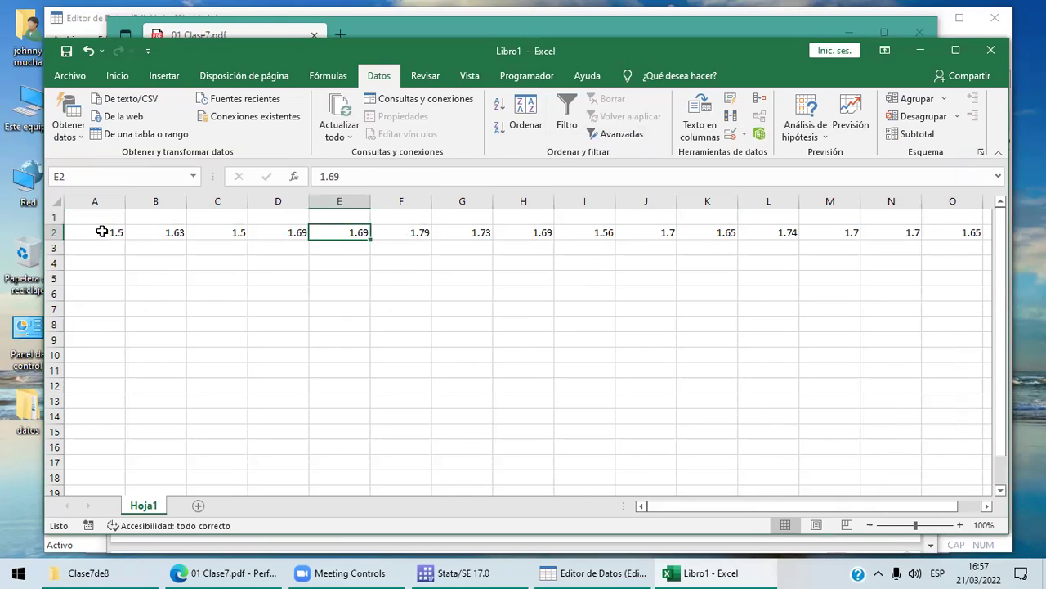
{"action": "key", "text": "Right"}
{"action": "key", "text": "Right"}
{"action": "key", "text": "Right"}
{"action": "key", "text": "Right"}
{"action": "key", "text": "Right"}
{"action": "key", "text": "Right"}
{"action": "key", "text": "Right"}
{"action": "key", "text": "Right"}
{"action": "key", "text": "Right"}
{"action": "key", "text": "Right"}
{"action": "key", "text": "Right"}
{"action": "key", "text": "Left"}
{"action": "key", "text": "Left"}
{"action": "key", "text": "Left"}
{"action": "key", "text": "Left"}
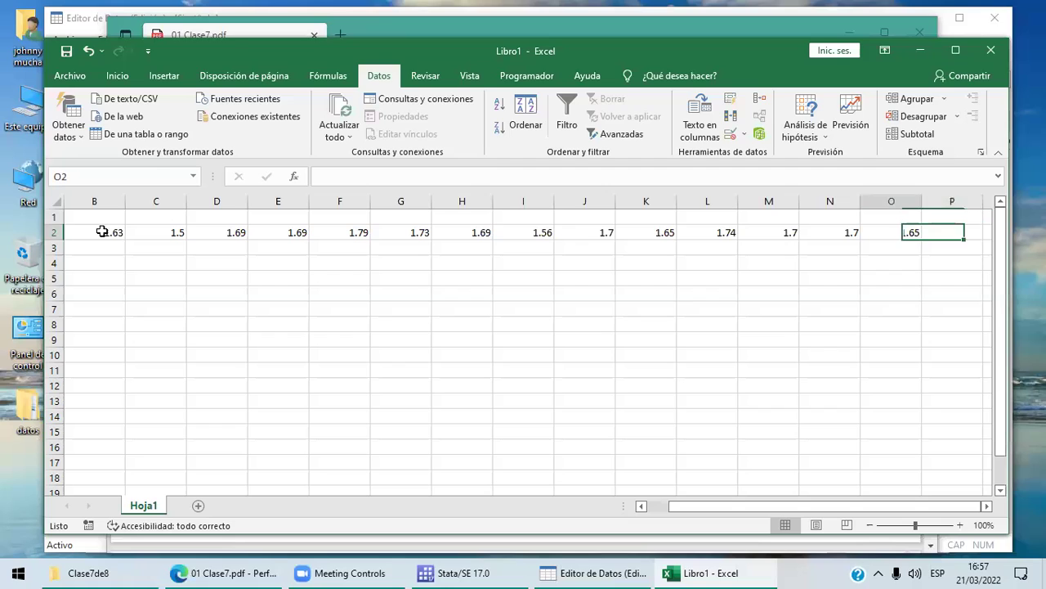
{"action": "left_click", "coordinate": [102, 232]}
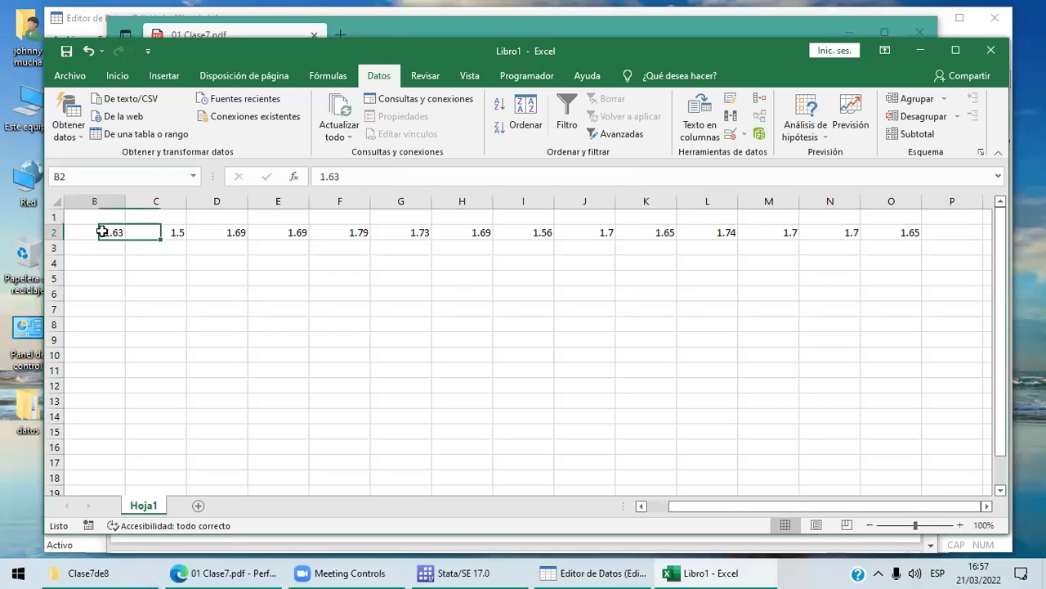
{"action": "key", "text": "Left"}
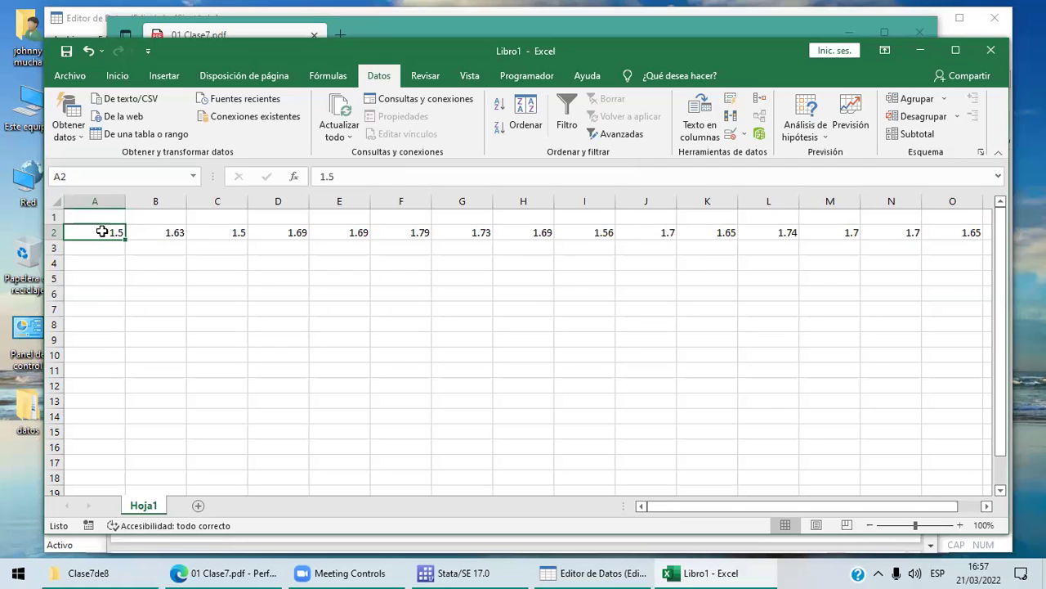
{"action": "key", "text": "Right"}
{"action": "key", "text": "Right"}
{"action": "key", "text": "Right"}
{"action": "key", "text": "Right"}
{"action": "key", "text": "Right"}
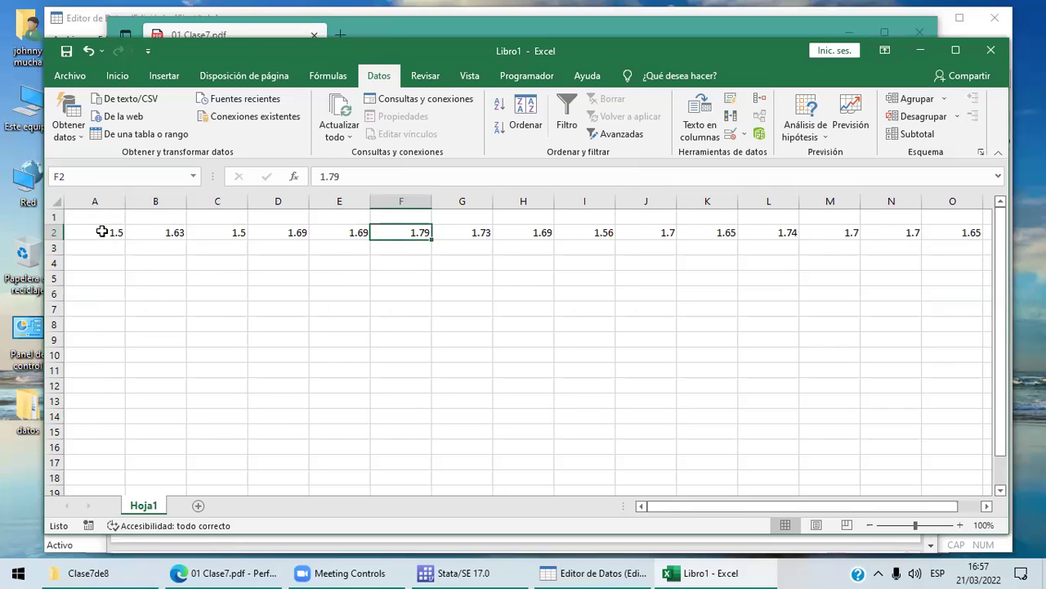
{"action": "key", "text": "Right"}
{"action": "key", "text": "Right"}
{"action": "key", "text": "Right"}
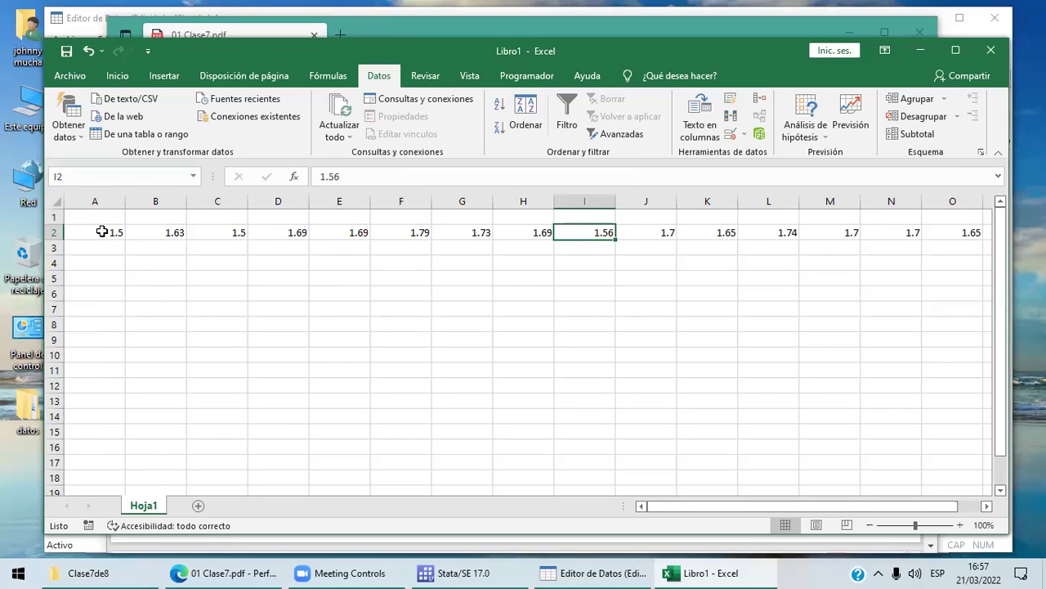
{"action": "left_click", "coordinate": [4, 7]}
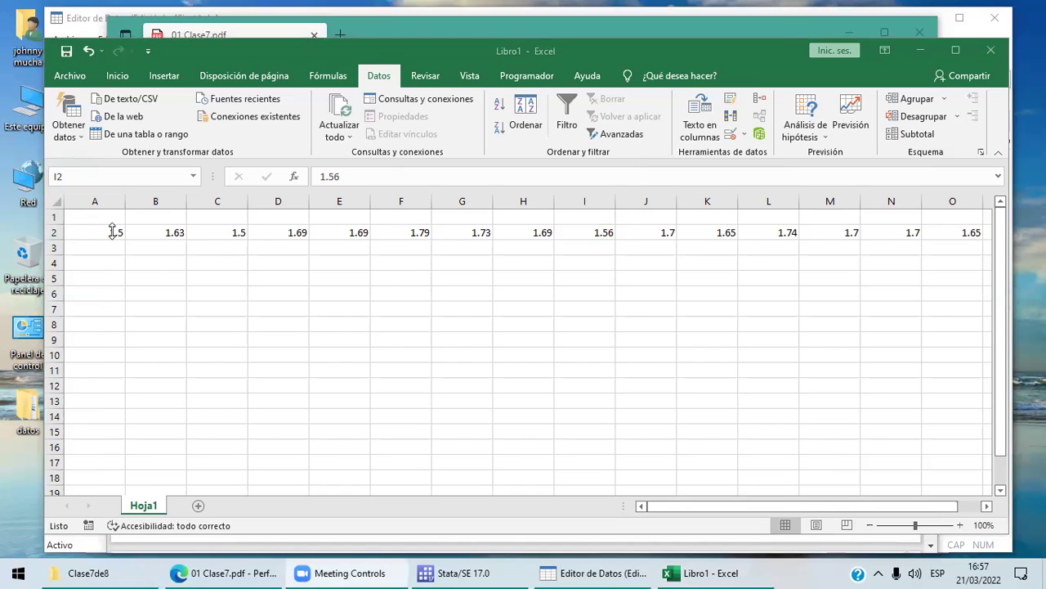
{"action": "key", "text": "Home"}
{"action": "key", "text": "Right"}
{"action": "key", "text": "Right"}
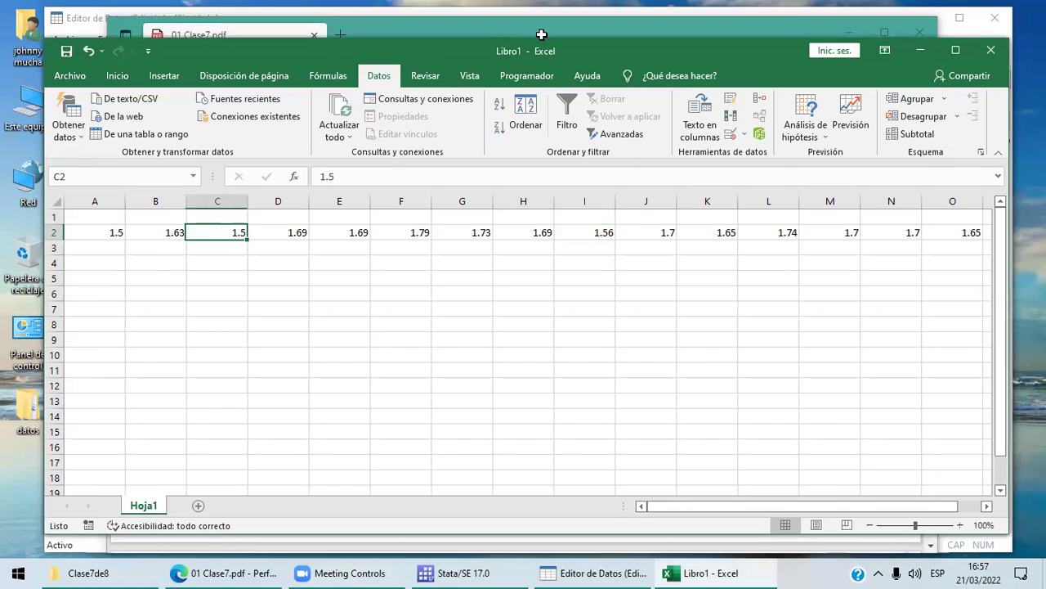
{"action": "key", "text": "Right"}
{"action": "key", "text": "Right"}
{"action": "key", "text": "Right"}
{"action": "key", "text": "Right"}
{"action": "key", "text": "Right"}
{"action": "key", "text": "Right"}
{"action": "key", "text": "Right"}
{"action": "key", "text": "Right"}
{"action": "key", "text": "Right"}
{"action": "key", "text": "Right"}
{"action": "key", "text": "Right"}
{"action": "key", "text": "Right"}
{"action": "key", "text": "Right"}
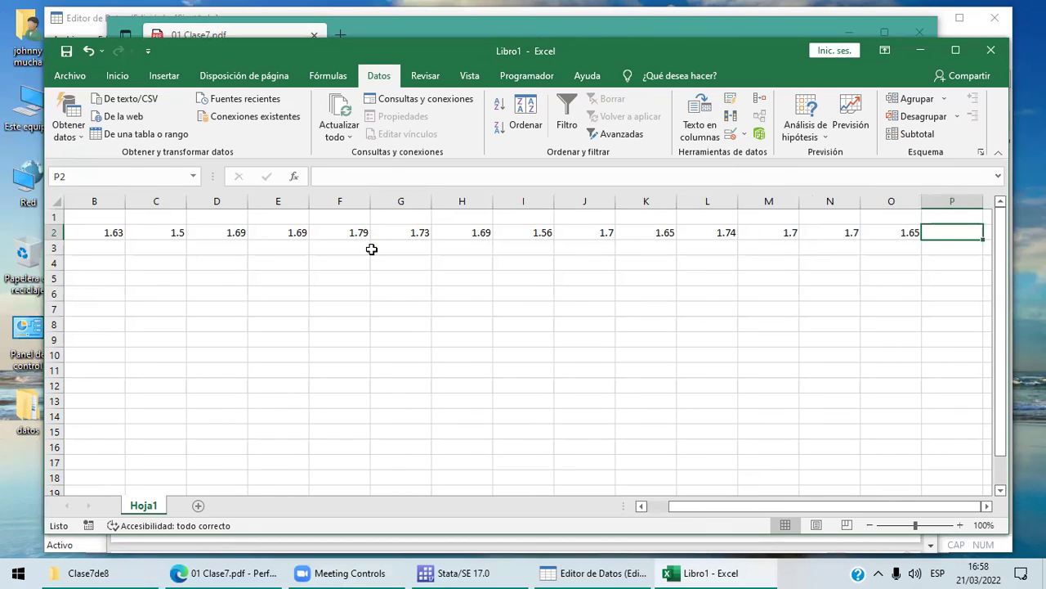
{"action": "type", "text": "<<"}
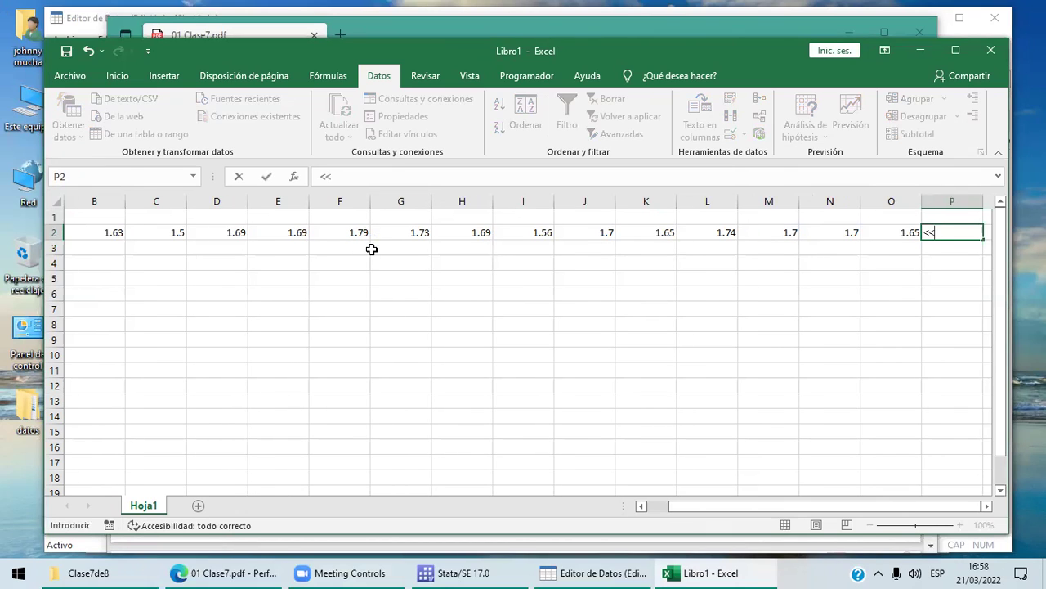
{"action": "key", "text": "BackSpace"}
{"action": "key", "text": "BackSpace"}
{"action": "key", "text": "Return"}
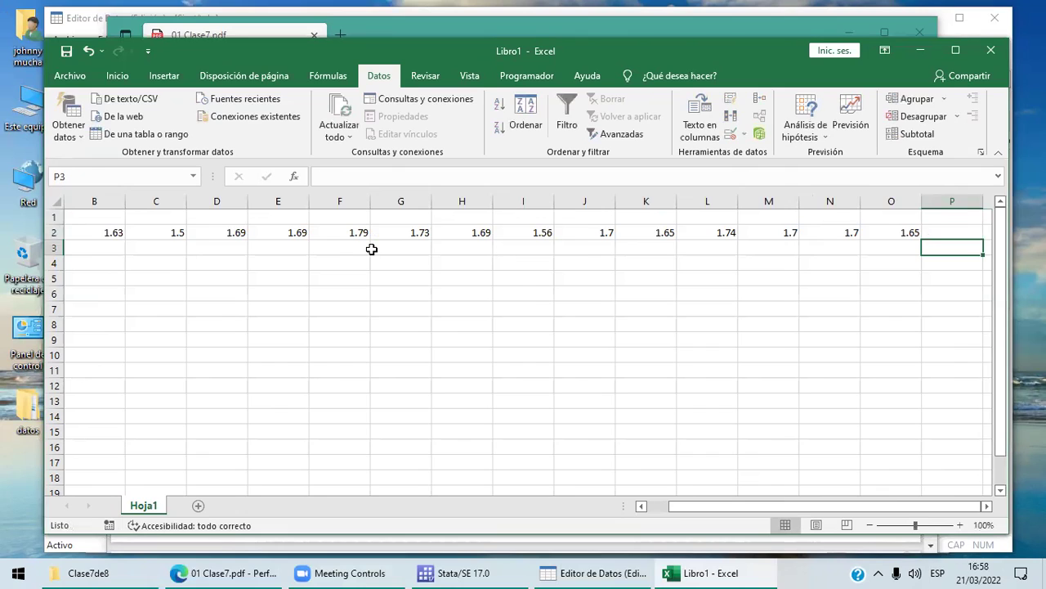
{"action": "key", "text": "Up"}
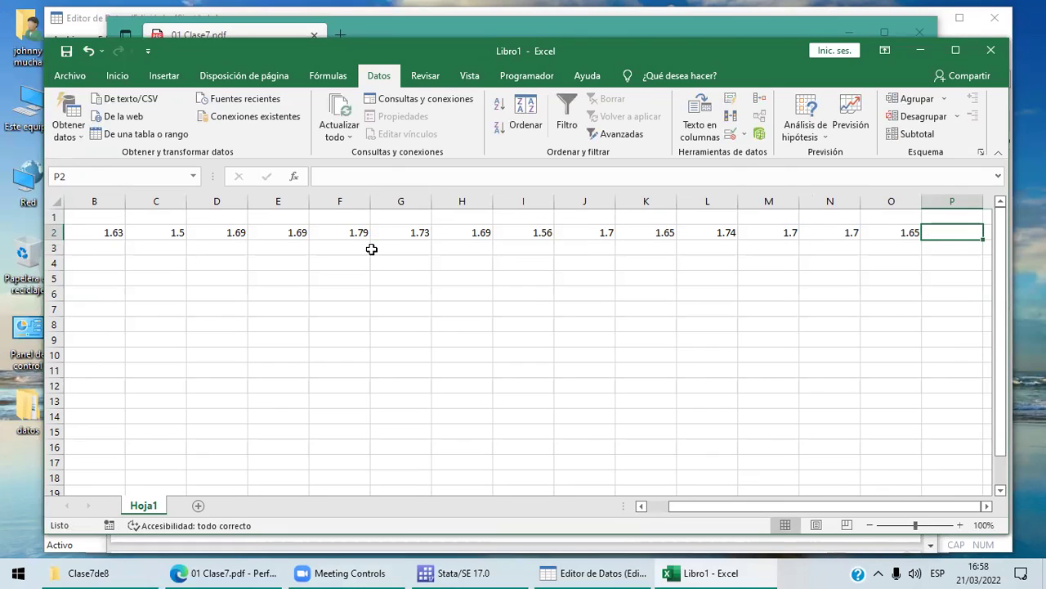
Step: Copy the row of heights in A2:O2 and paste it transposed as a column starting at cell A4
{"action": "key", "text": "Left"}
{"action": "key", "text": "Left"}
{"action": "key", "text": "Left"}
{"action": "key", "text": "Left"}
{"action": "key", "text": "Left"}
{"action": "key", "text": "Left"}
{"action": "key", "text": "Left"}
{"action": "key", "text": "Left"}
{"action": "key", "text": "Left"}
{"action": "key", "text": "Left"}
{"action": "key", "text": "Left"}
{"action": "key", "text": "Left"}
{"action": "key", "text": "Left"}
{"action": "key", "text": "Left"}
{"action": "key", "text": "Left"}
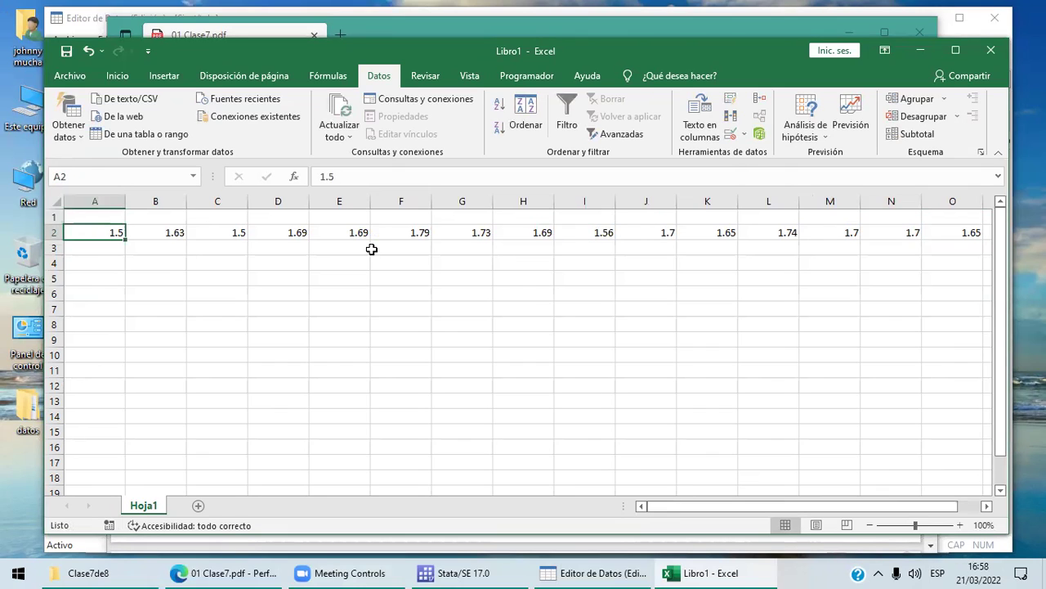
{"action": "key", "text": "End"}
{"action": "key", "text": "shift+Right"}
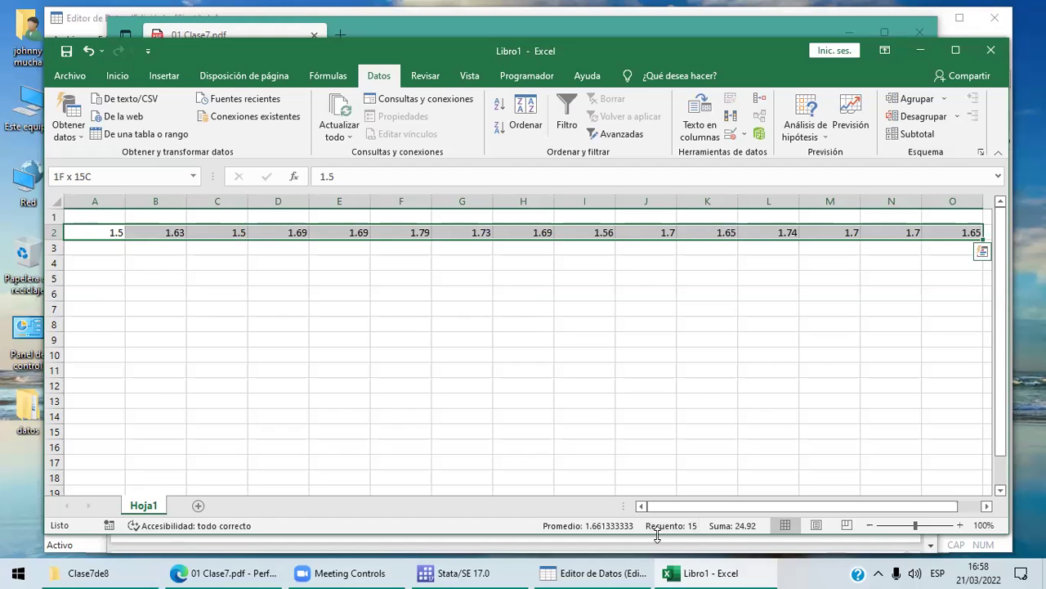
{"action": "left_click", "coordinate": [113, 78]}
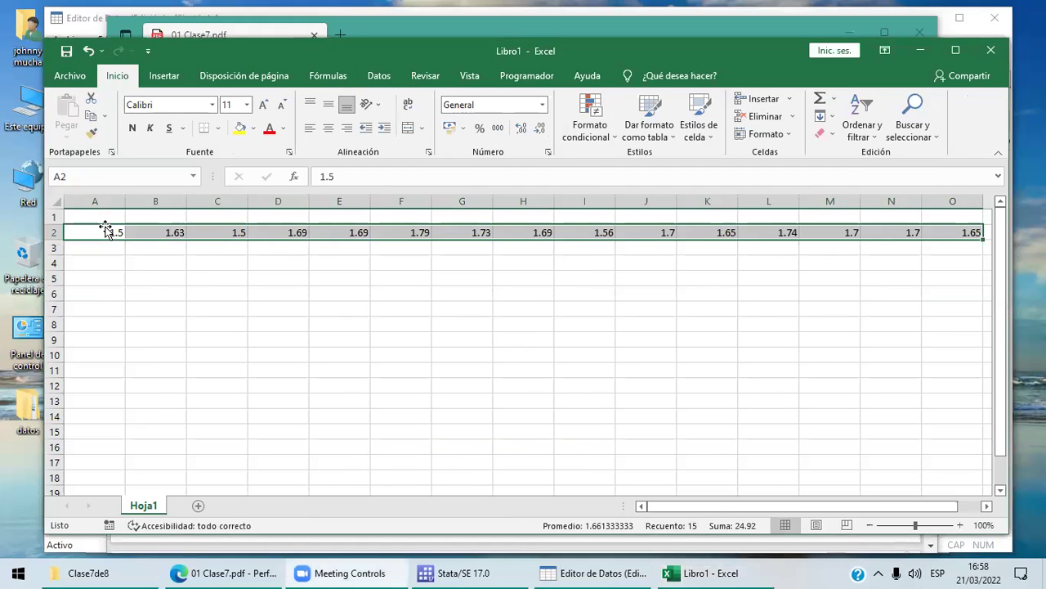
{"action": "left_click", "coordinate": [91, 116]}
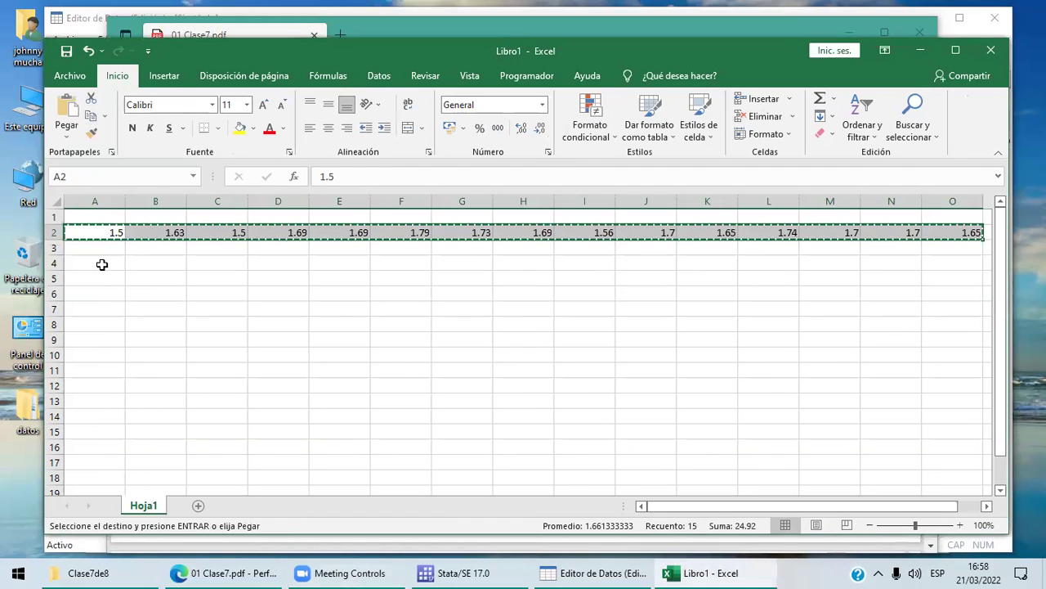
{"action": "left_click", "coordinate": [102, 264]}
{"action": "left_click", "coordinate": [101, 264]}
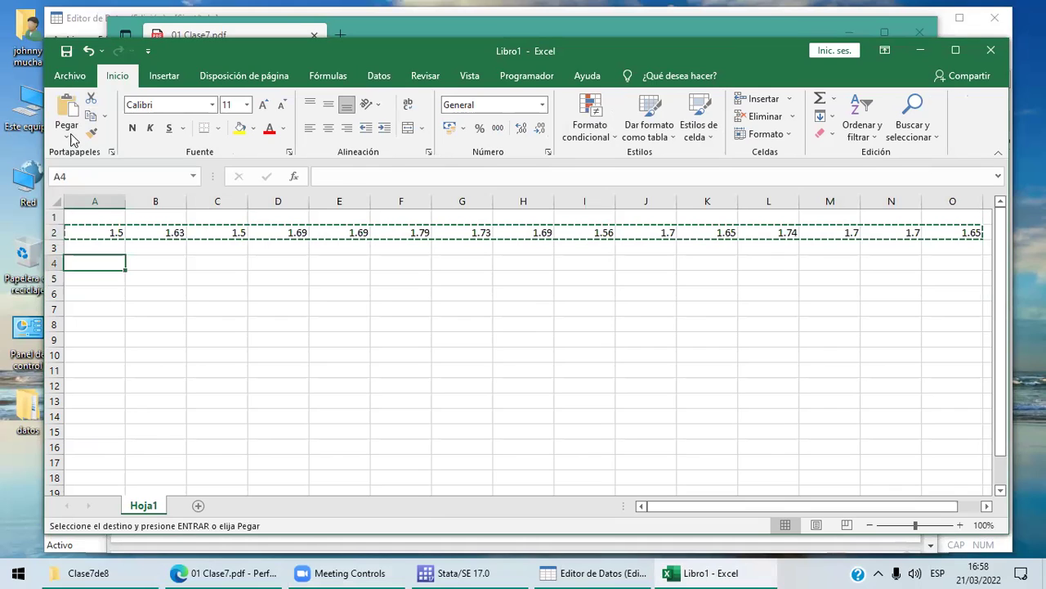
{"action": "left_click", "coordinate": [68, 137]}
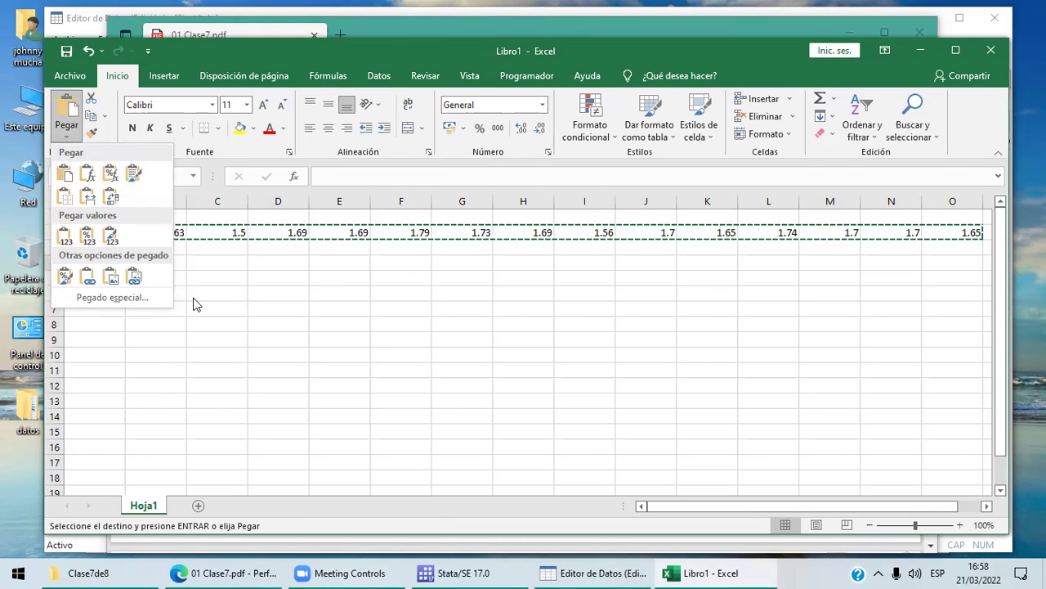
{"action": "left_click", "coordinate": [111, 260]}
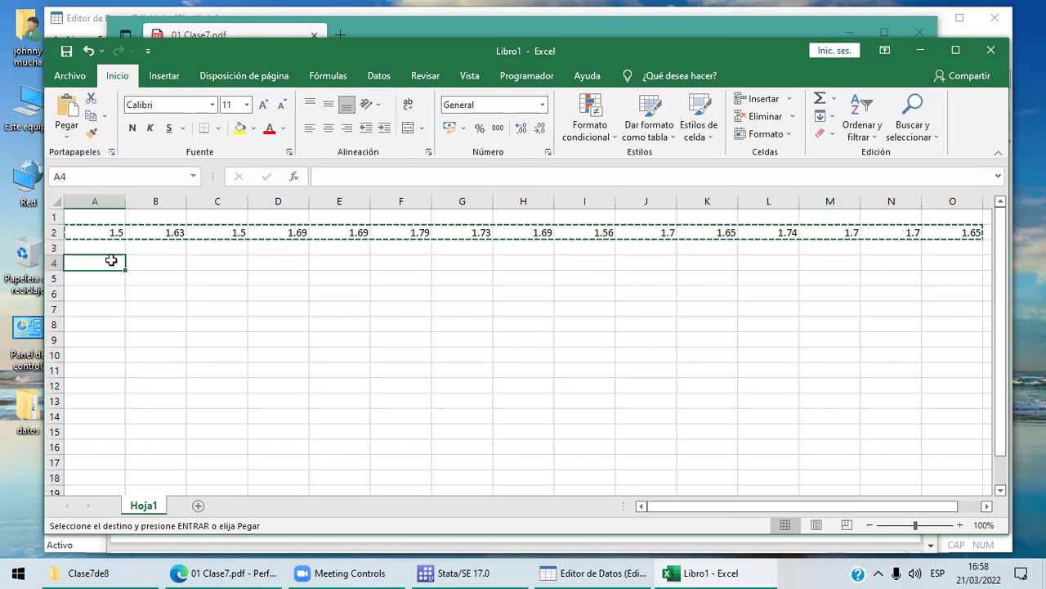
{"action": "right_click", "coordinate": [114, 264]}
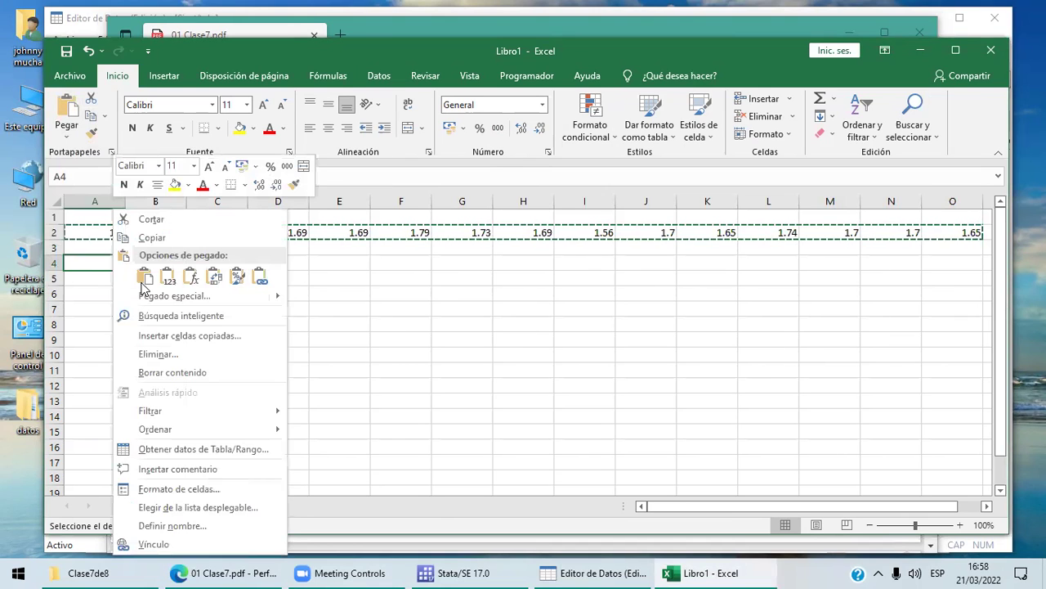
{"action": "left_click", "coordinate": [213, 276]}
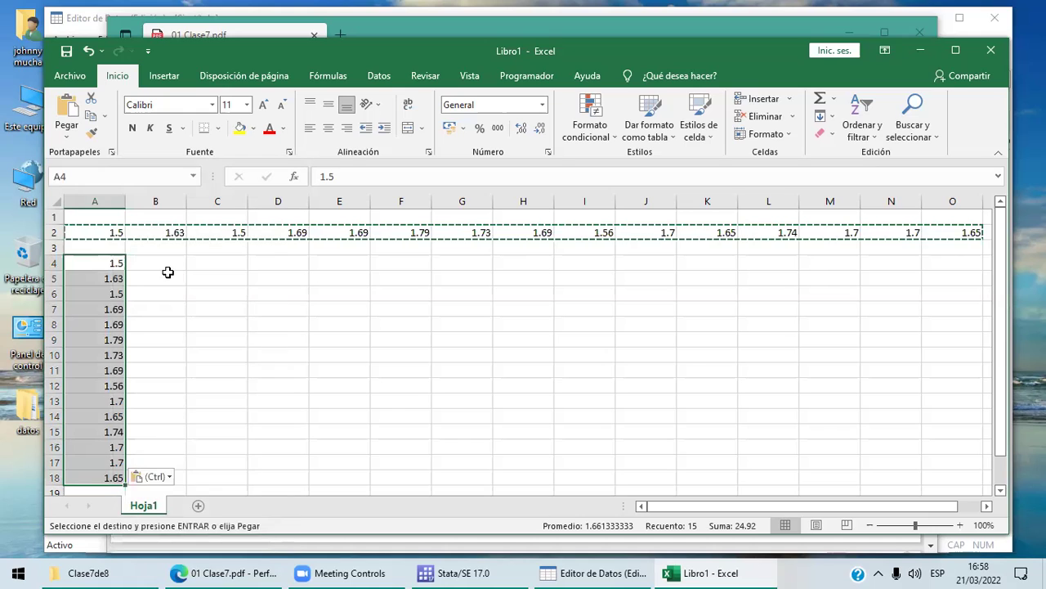
{"action": "left_click", "coordinate": [339, 401]}
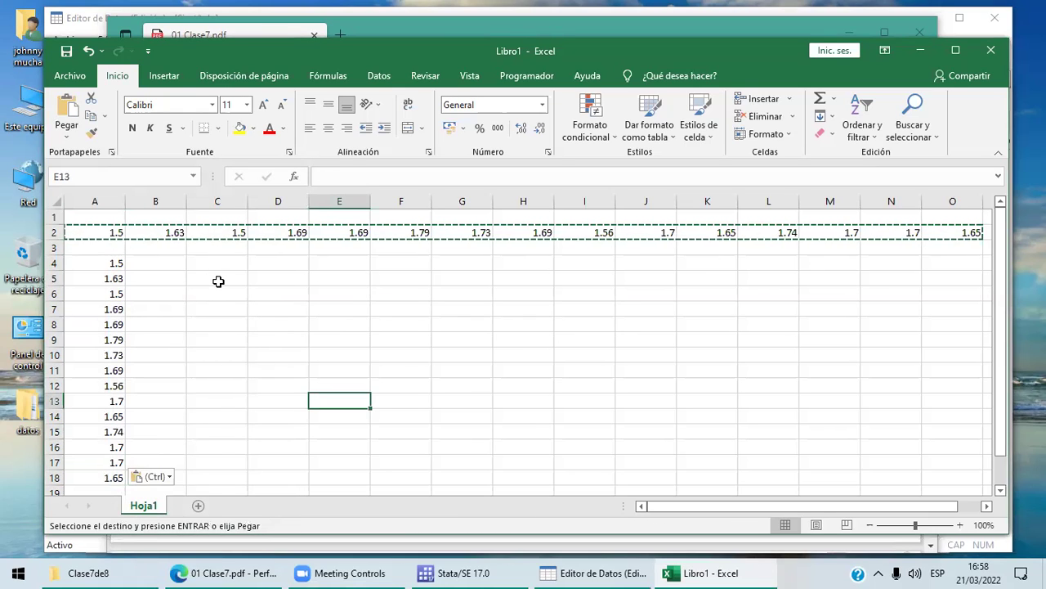
Step: Format the column of heights in A4:A18 as numbers with two decimal places
{"action": "left_click", "coordinate": [219, 281]}
{"action": "key", "text": "Escape"}
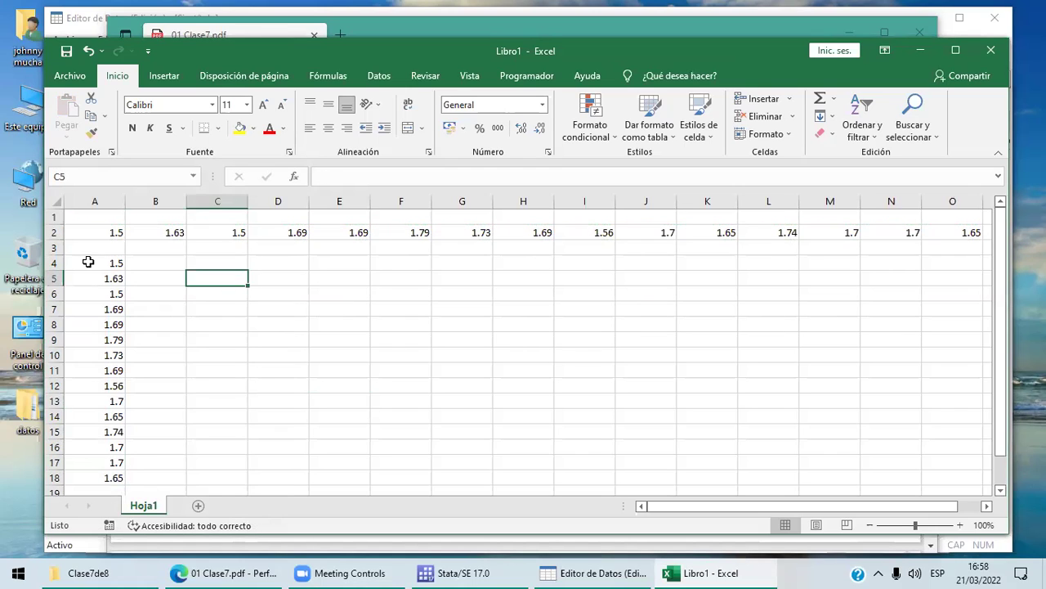
{"action": "left_click", "coordinate": [88, 262]}
{"action": "key", "text": "shift+Down"}
{"action": "key", "text": "shift+Down"}
{"action": "key", "text": "shift+Down"}
{"action": "key", "text": "shift+Down"}
{"action": "key", "text": "shift+Down"}
{"action": "key", "text": "shift+Down"}
{"action": "key", "text": "shift+Down"}
{"action": "key", "text": "shift+Down"}
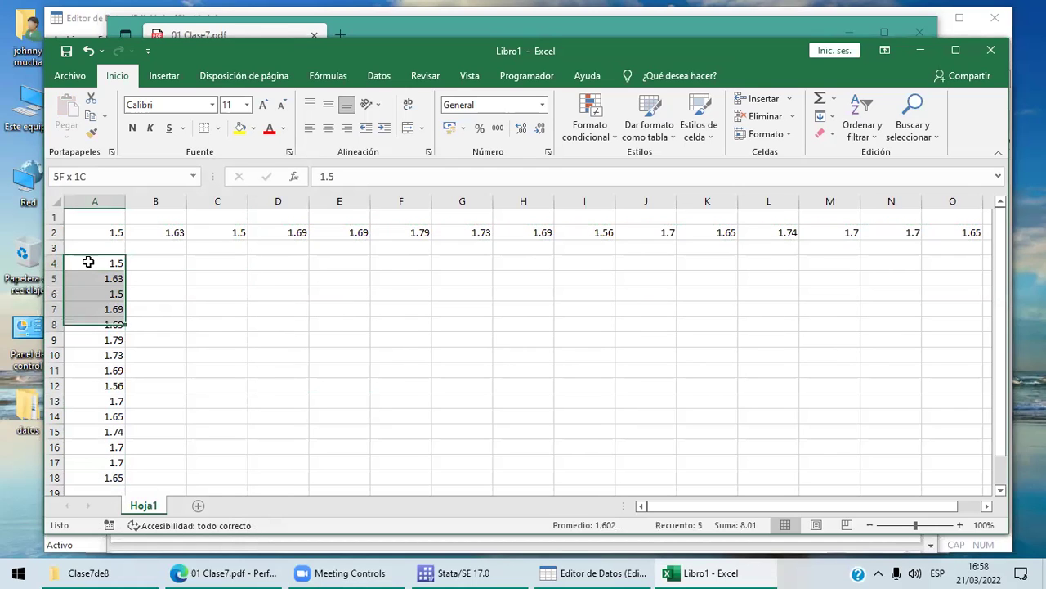
{"action": "key", "text": "shift+Down"}
{"action": "key", "text": "shift+Down"}
{"action": "key", "text": "shift+Down"}
{"action": "key", "text": "shift+Down"}
{"action": "key", "text": "shift+Down"}
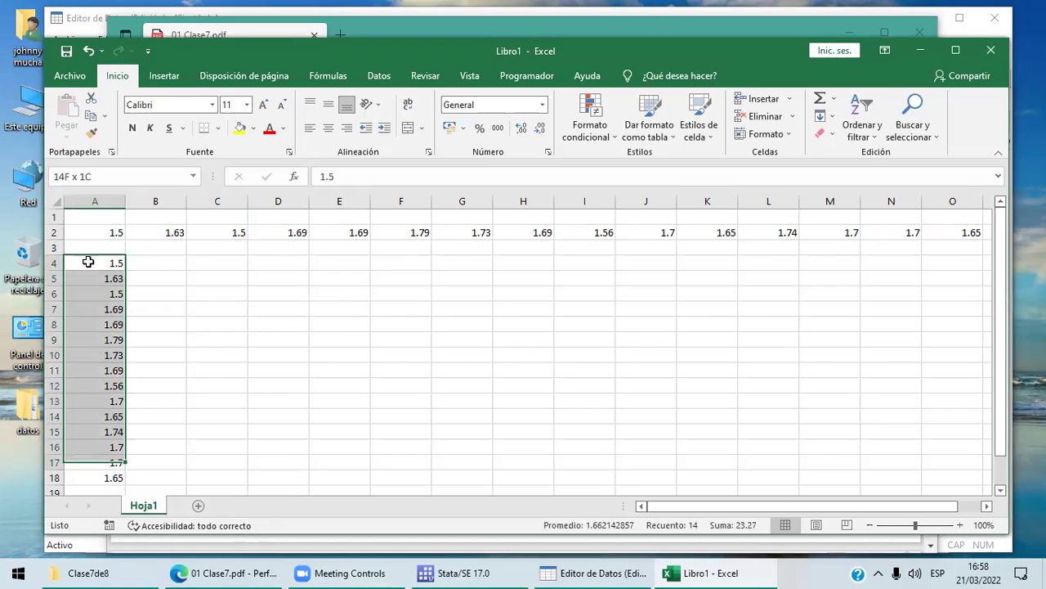
{"action": "key", "text": "shift+Down"}
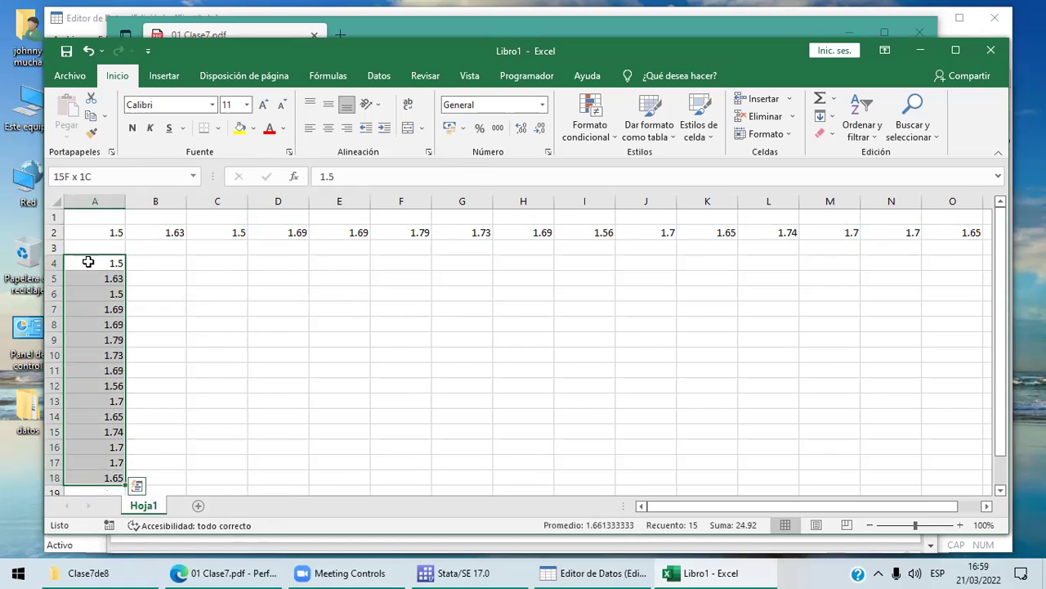
{"action": "left_click", "coordinate": [521, 129]}
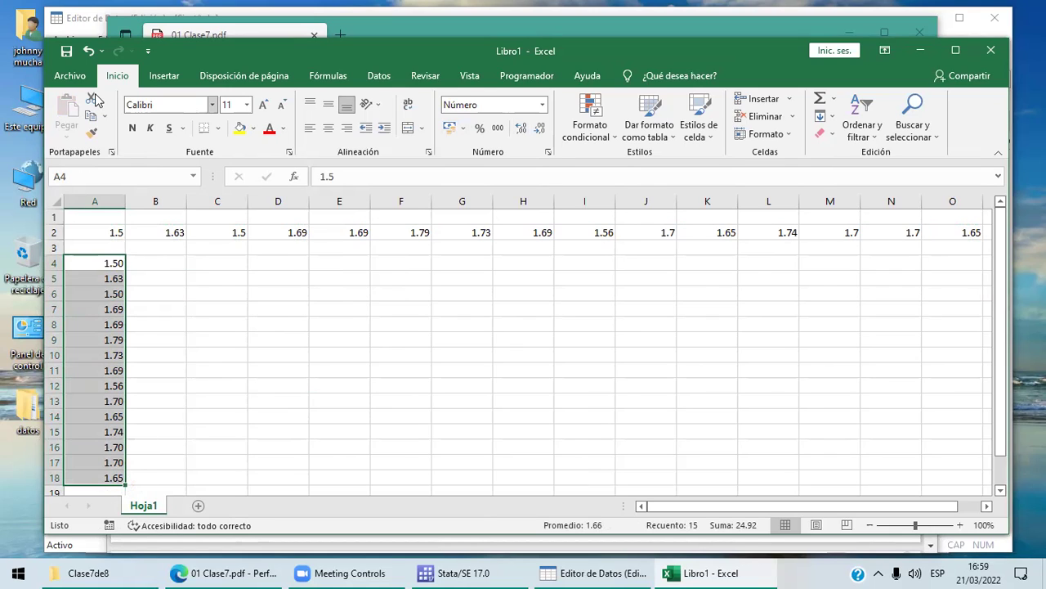
Step: Copy the formatted heights in A4:A18 and paste them into the first column of Stata's empty Data Editor
{"action": "left_click", "coordinate": [91, 119]}
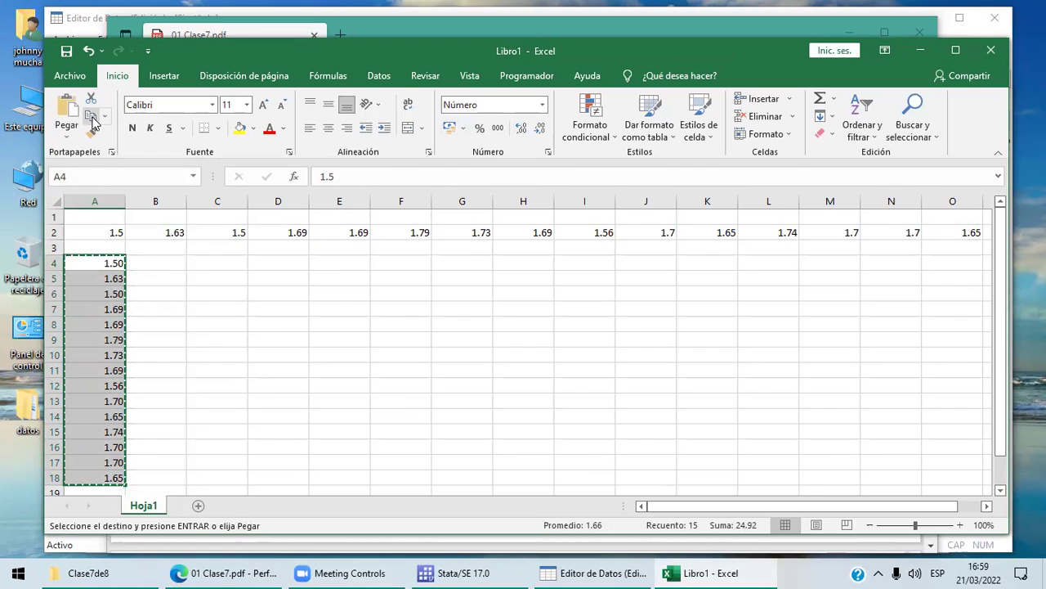
{"action": "left_click", "coordinate": [557, 572]}
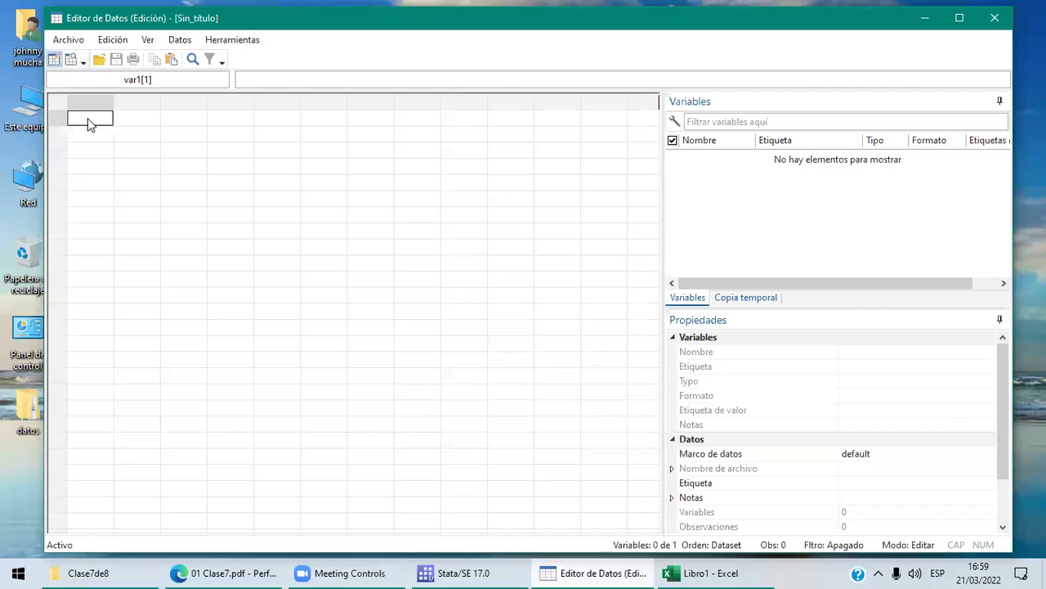
{"action": "right_click", "coordinate": [89, 120]}
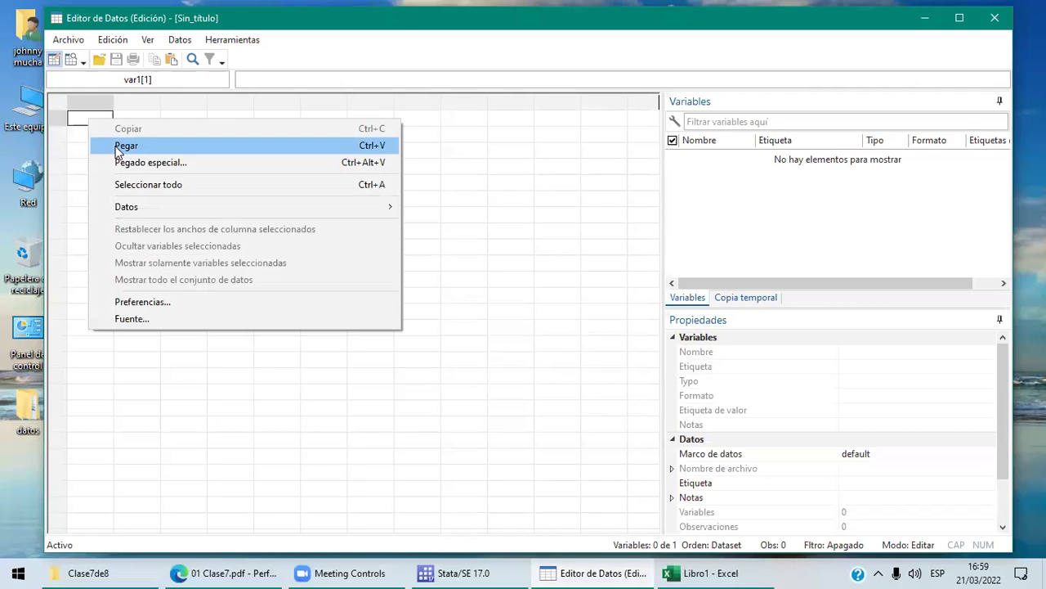
{"action": "left_click", "coordinate": [126, 146]}
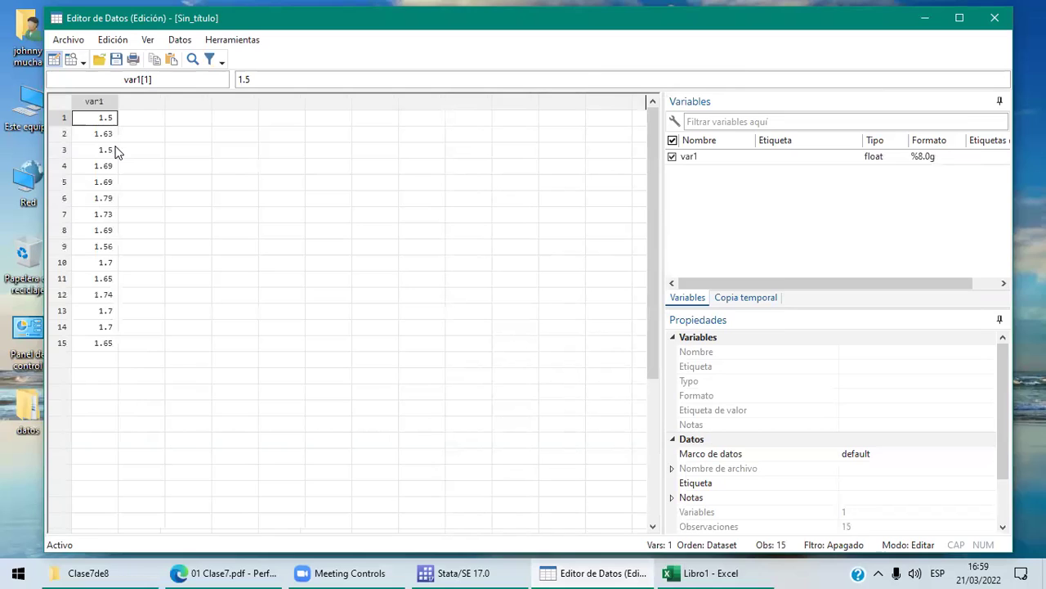
Step: Rename the pasted variable var1 as estatura
{"action": "left_click", "coordinate": [98, 101]}
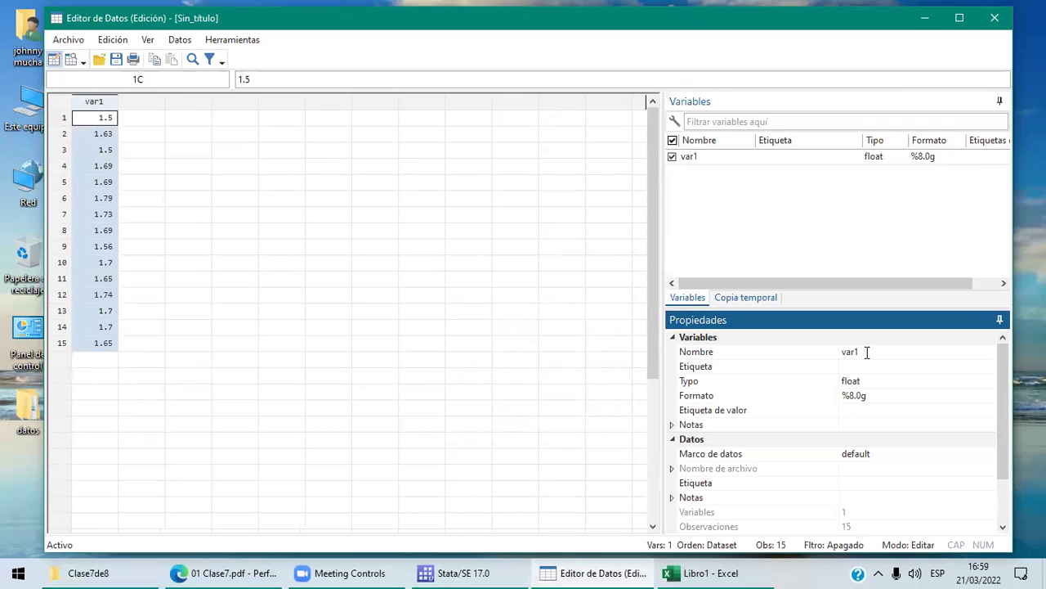
{"action": "left_click", "coordinate": [868, 353]}
{"action": "key", "text": "BackSpace"}
{"action": "key", "text": "BackSpace"}
{"action": "key", "text": "BackSpace"}
{"action": "key", "text": "BackSpace"}
{"action": "type", "text": "estatura"}
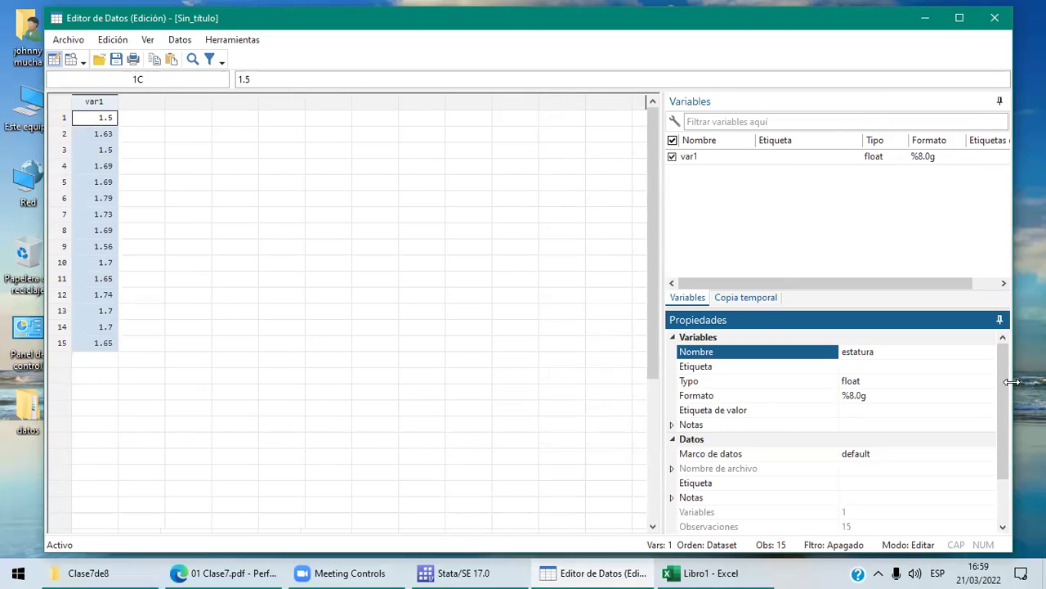
{"action": "key", "text": "Return"}
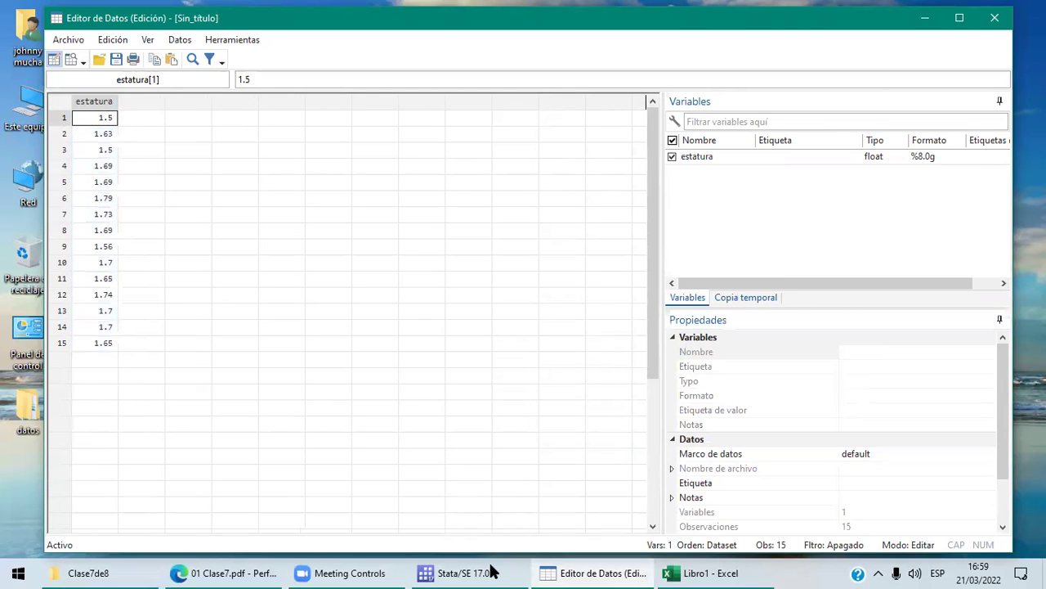
Step: Switch to the main Stata window and clear its results output
{"action": "mouse_move", "coordinate": [490, 570]}
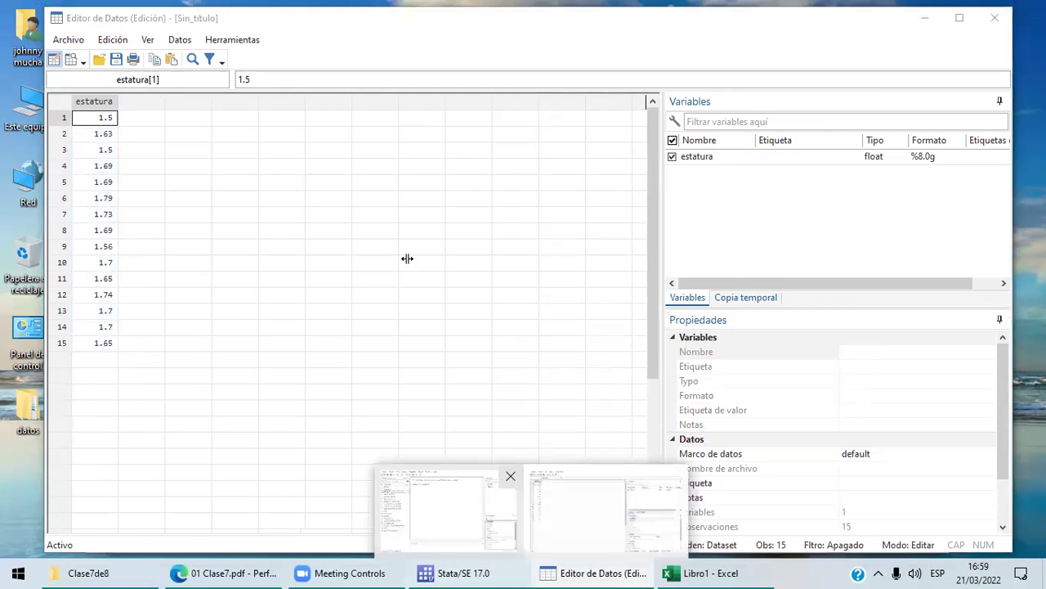
{"action": "left_click", "coordinate": [448, 507]}
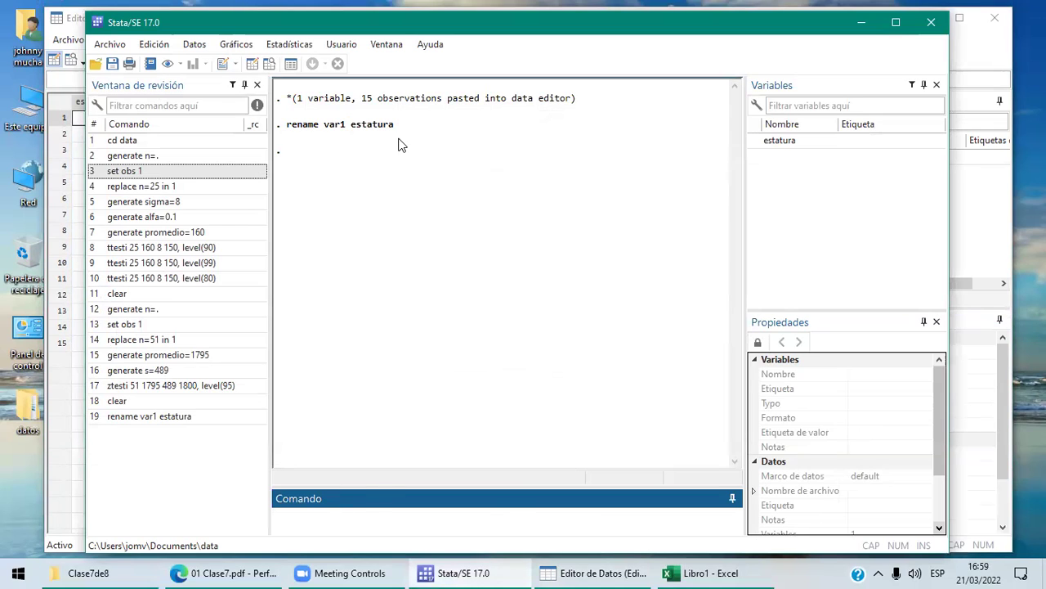
{"action": "left_click", "coordinate": [163, 49]}
{"action": "left_click", "coordinate": [222, 170]}
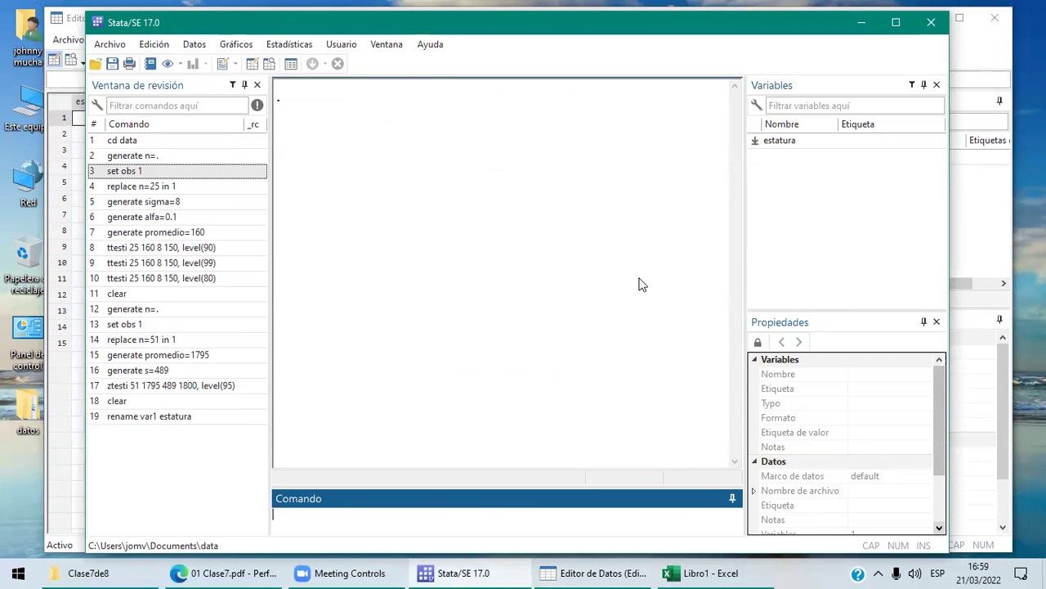
Step: Consult the estatura commands and results on page 17 of the PDF, and begin entering the command generate n= in Stata
{"action": "left_click", "coordinate": [248, 571]}
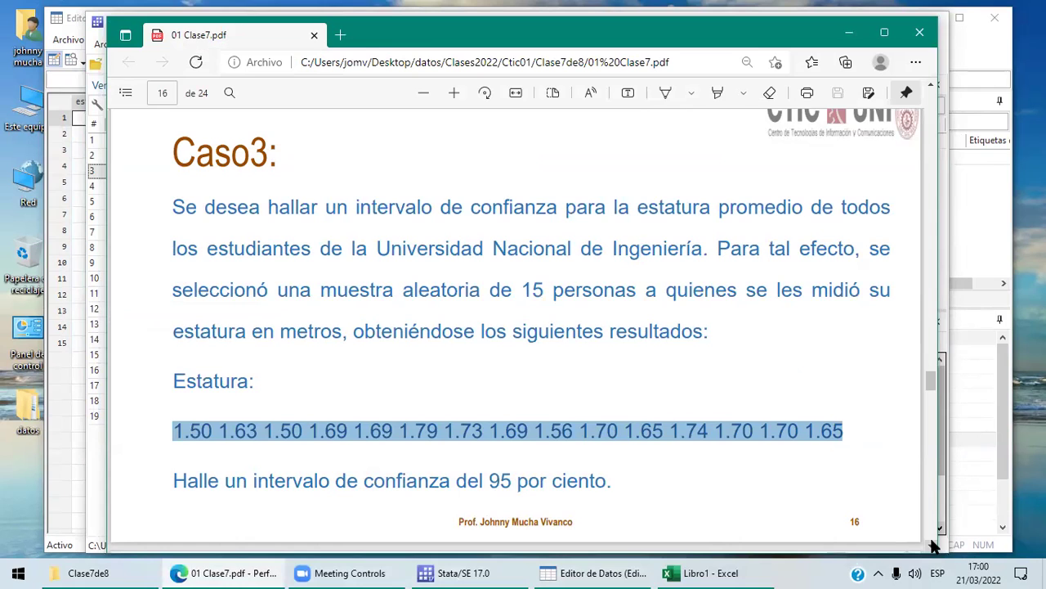
{"action": "scroll", "coordinate": [917, 368], "scroll_direction": "down", "scroll_amount": 7}
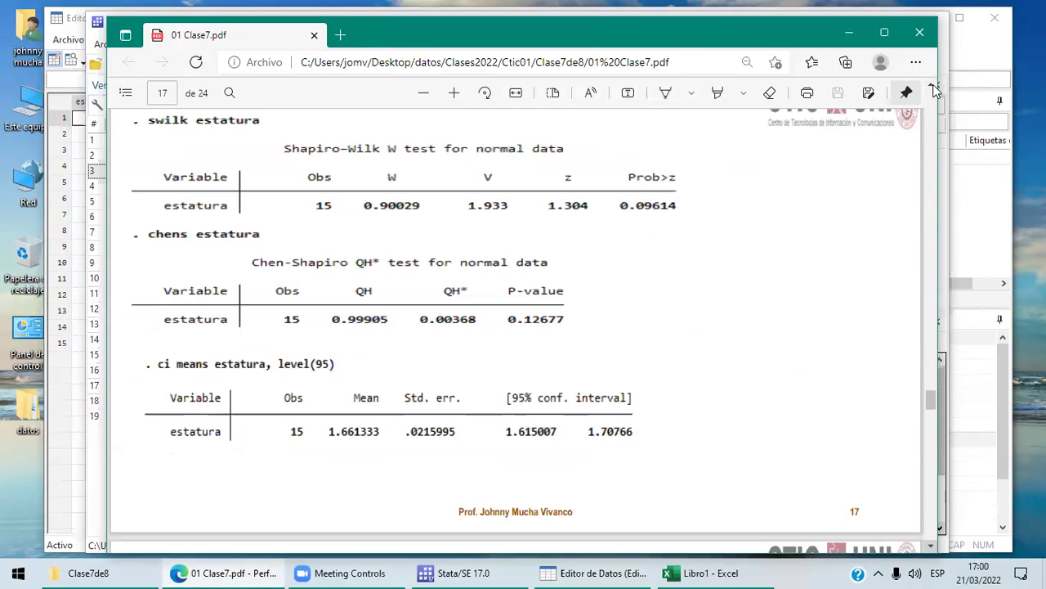
{"action": "scroll", "coordinate": [343, 286], "scroll_direction": "up", "scroll_amount": 1}
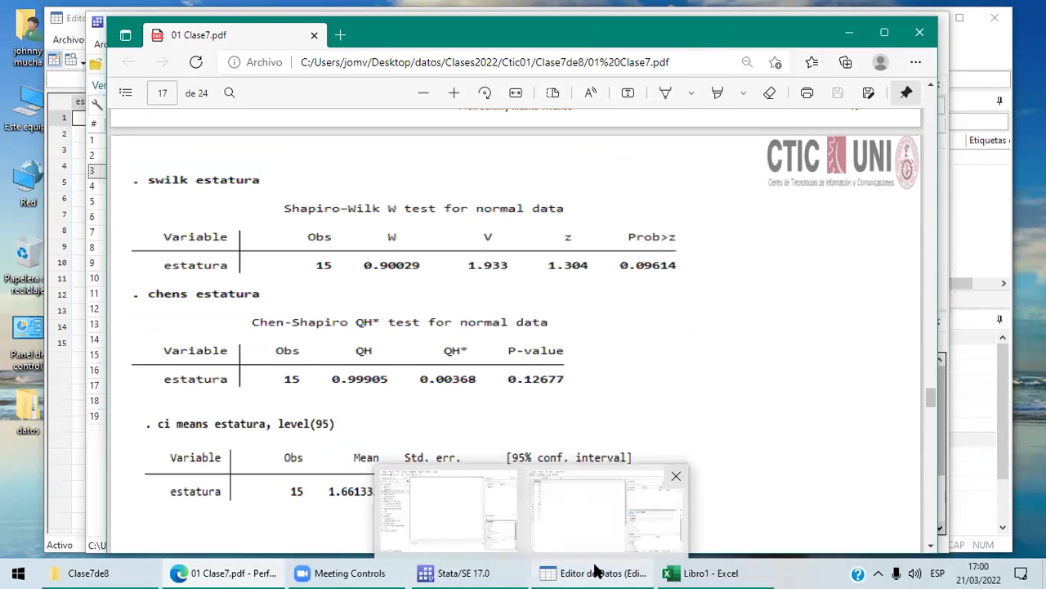
{"action": "left_click", "coordinate": [504, 571]}
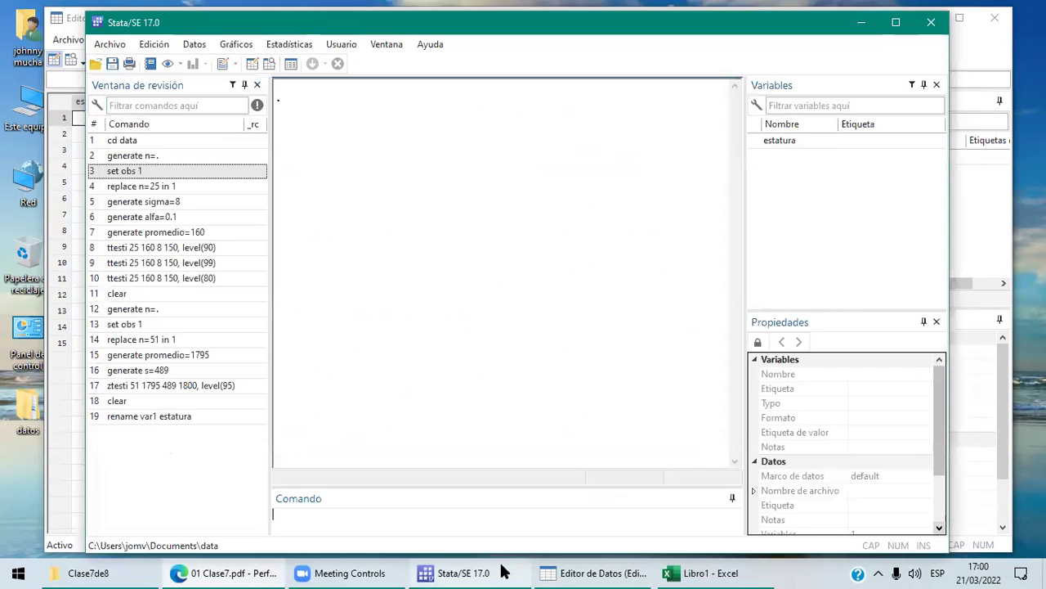
{"action": "left_click", "coordinate": [324, 524]}
{"action": "type", "text": "gener"}
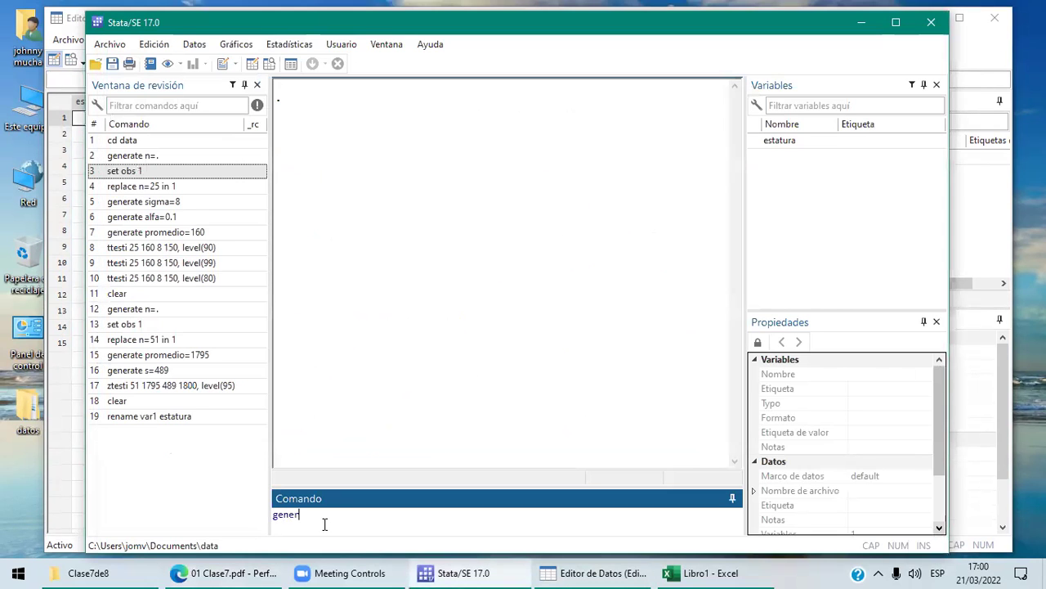
{"action": "type", "text": "ate n="}
{"action": "type", "text": "."}
{"action": "key", "text": "BackSpace"}
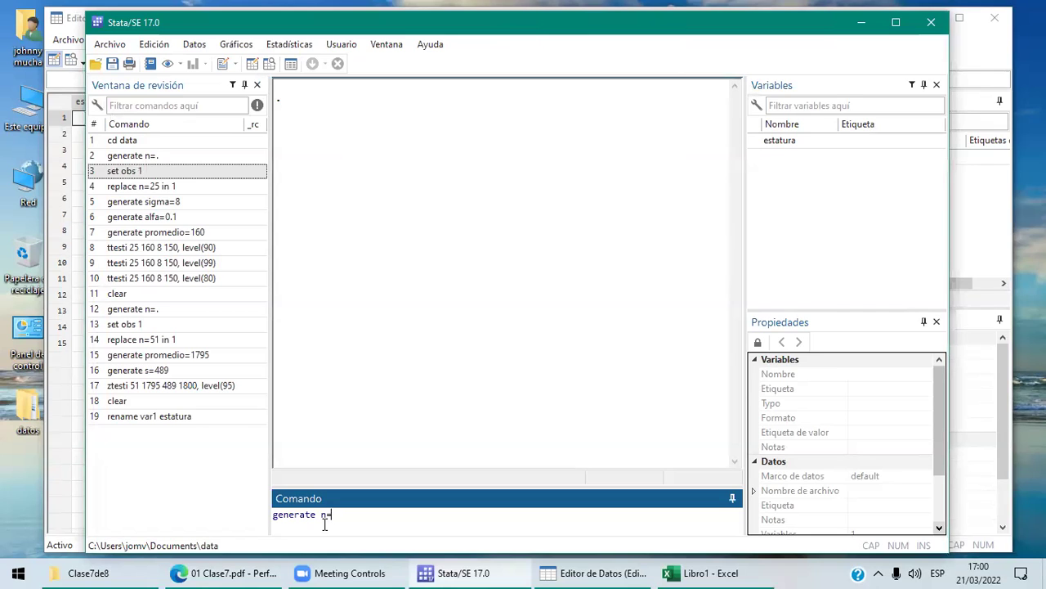